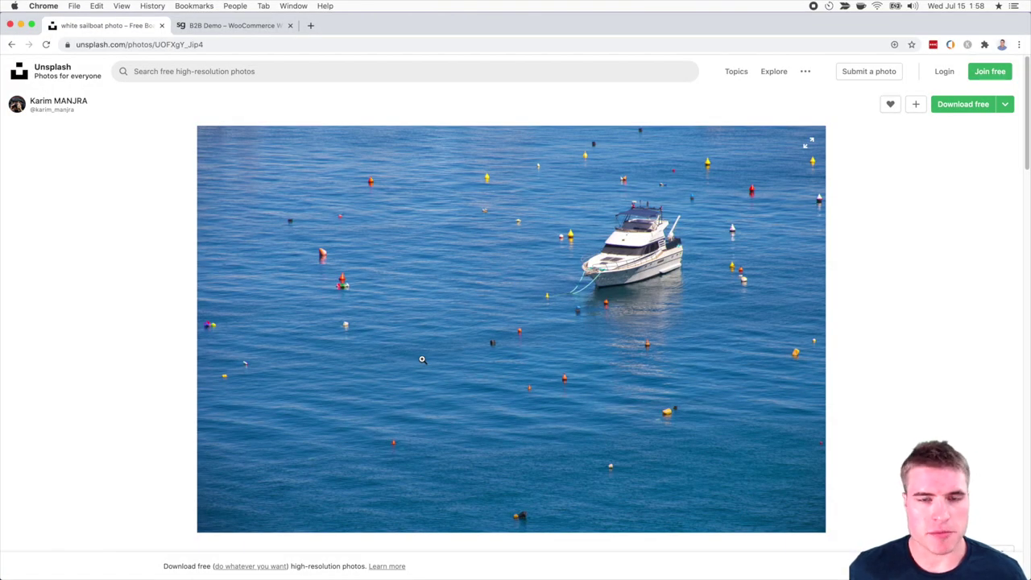
Download the boat photo for free from Unsplash and open the JPEG from the Desktop in Preview
click(970, 112)
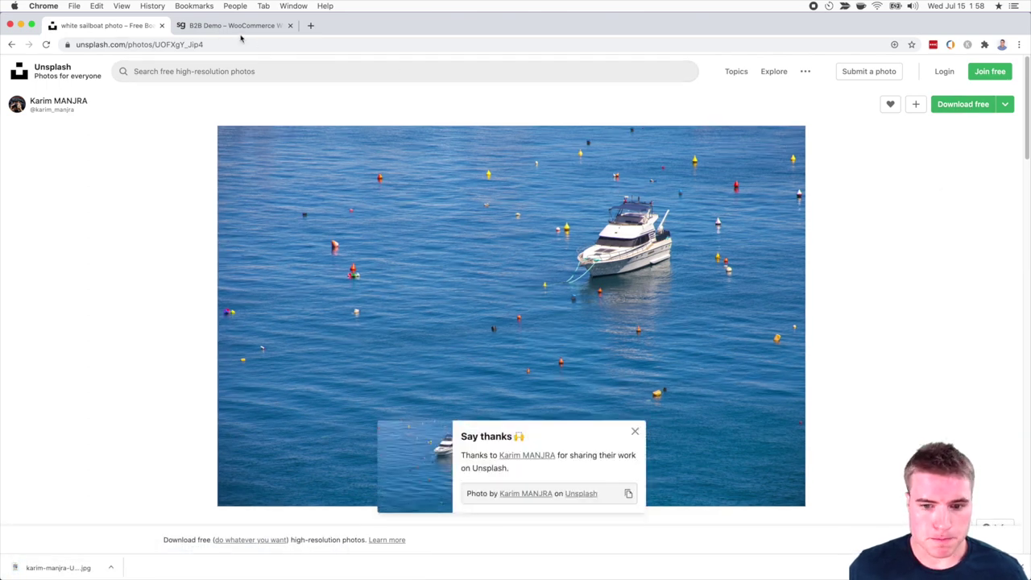
click(269, 29)
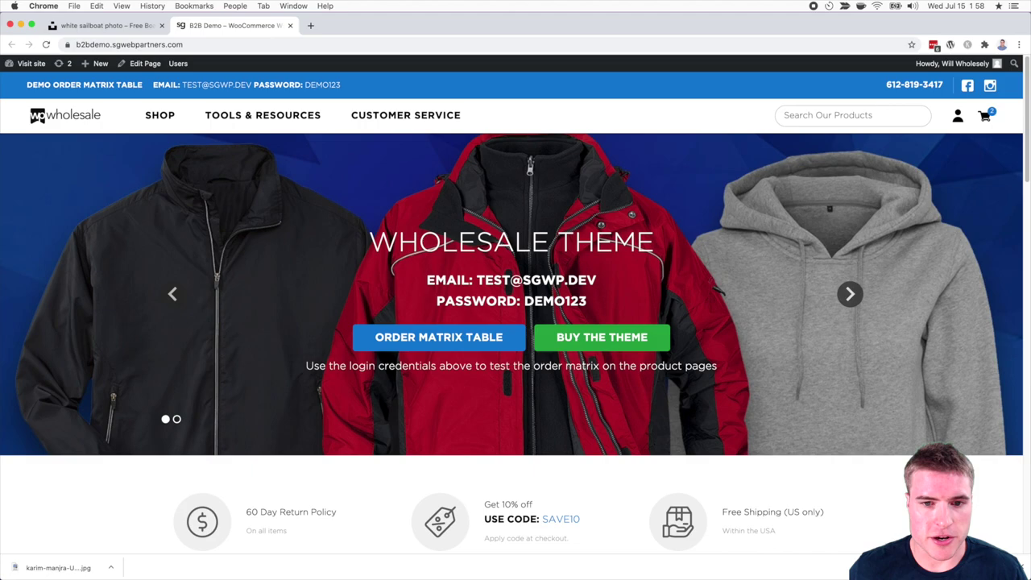
click(384, 561)
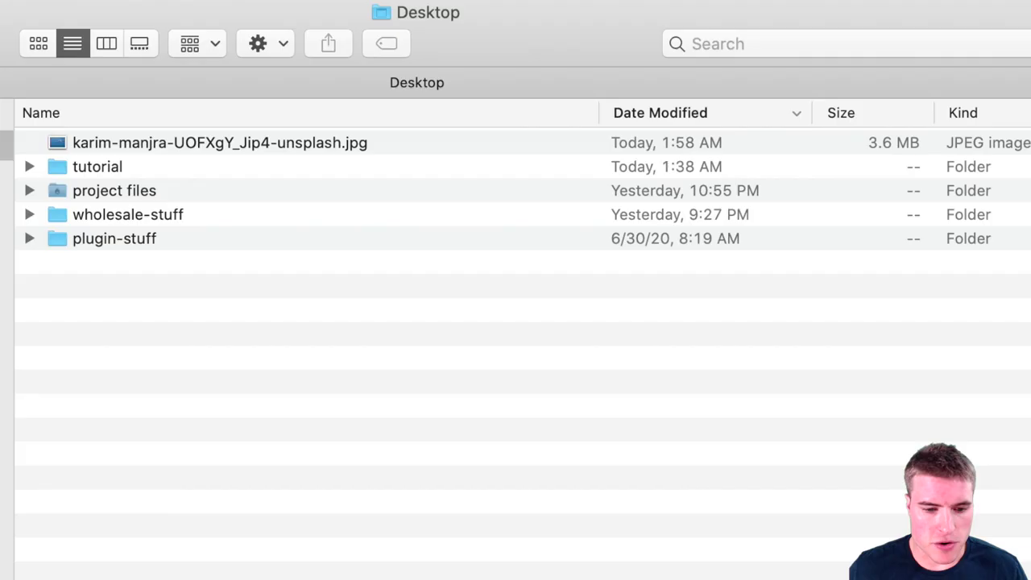
click(878, 148)
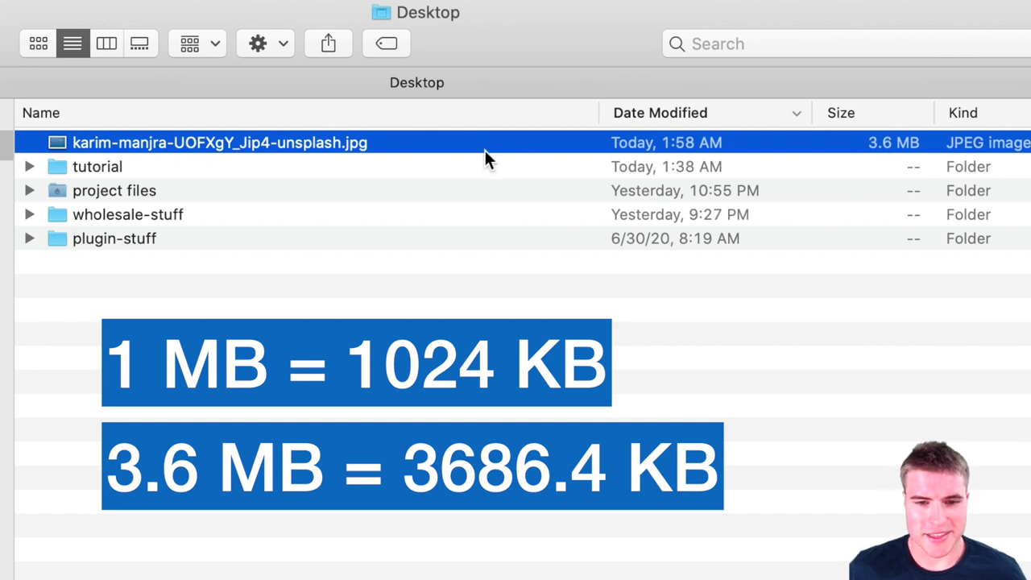
key(super+Tab)
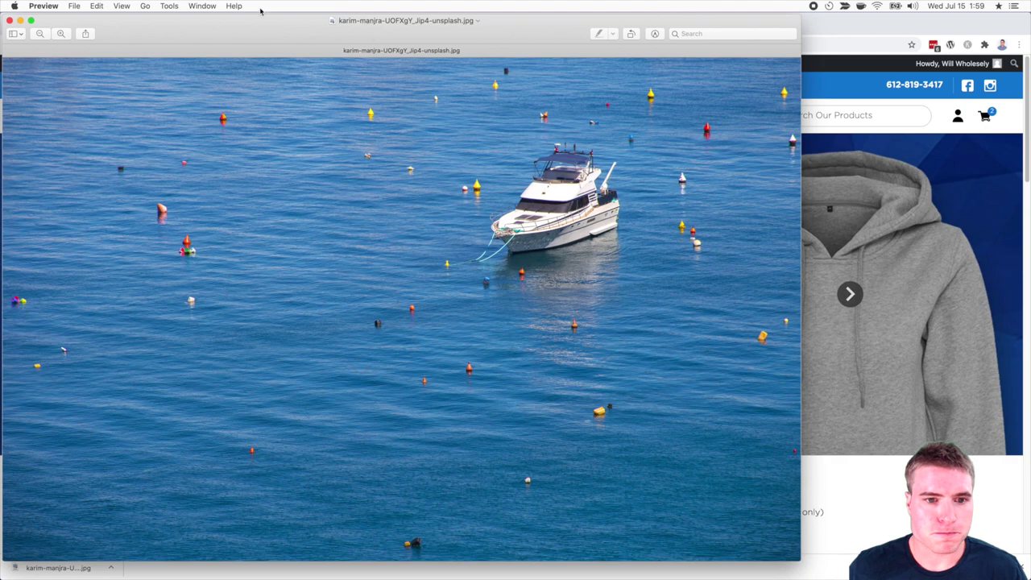
drag(261, 25, 332, 25)
click(169, 6)
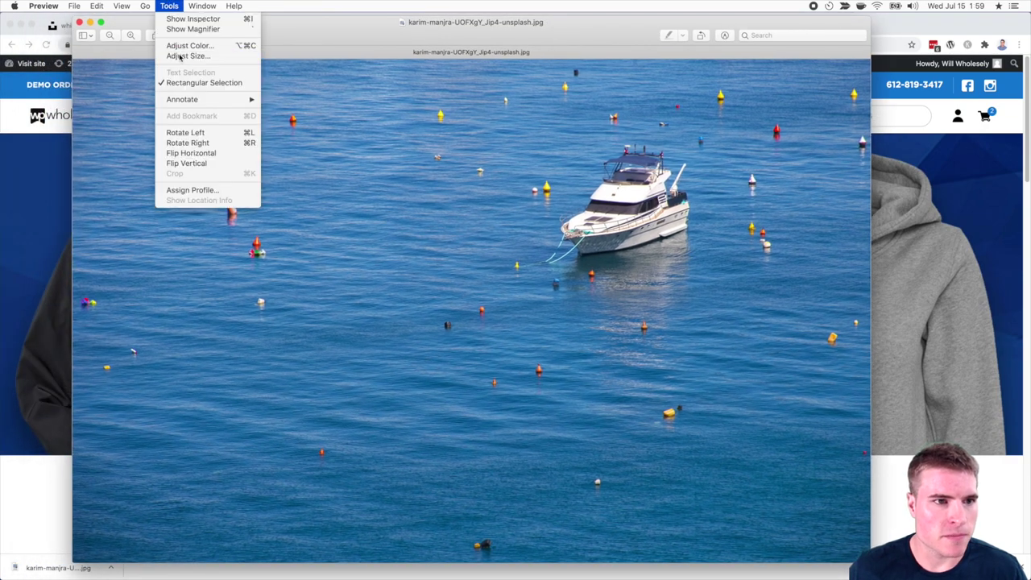
click(179, 56)
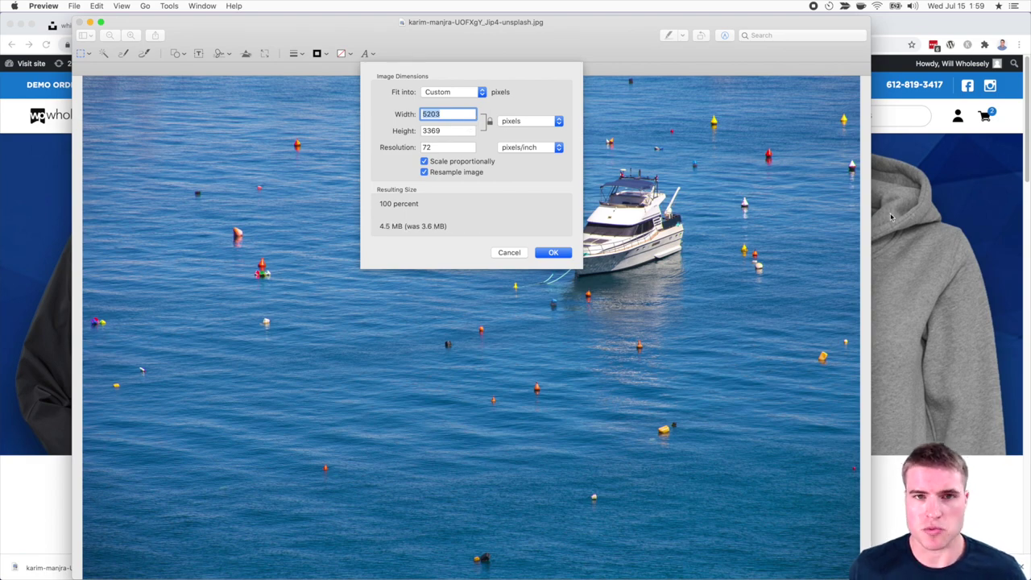
key(super+Tab)
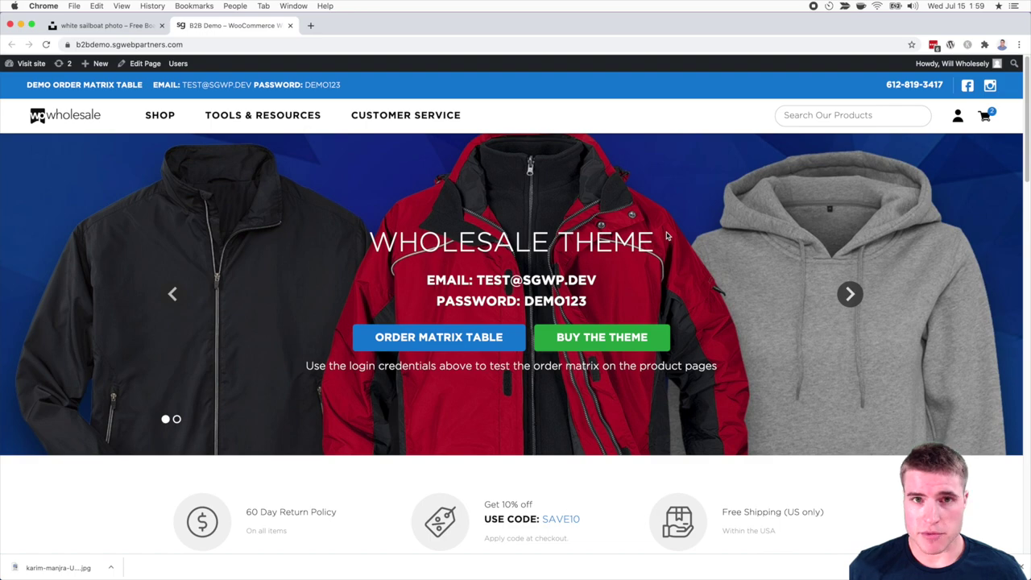
click(534, 555)
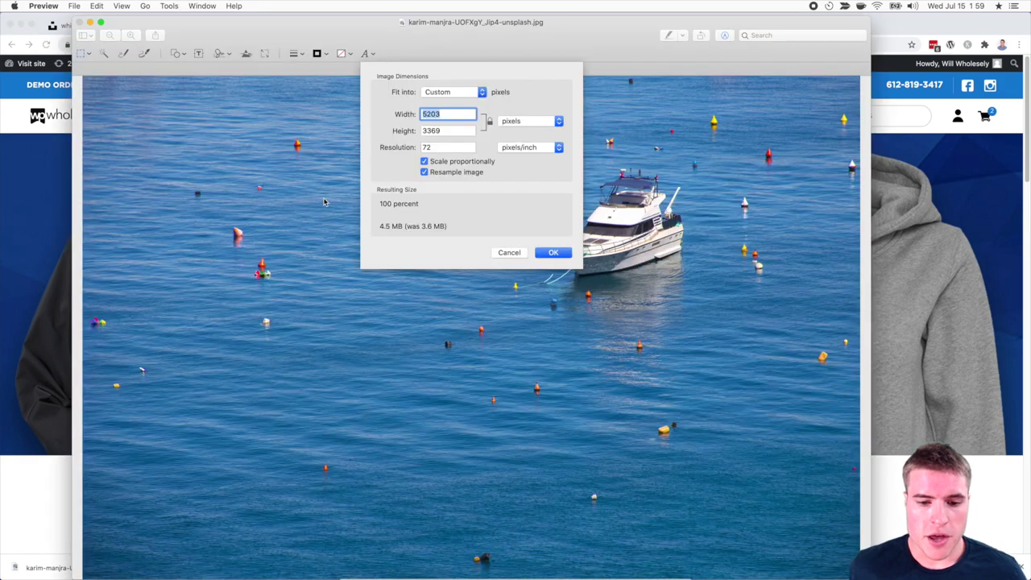
text(2500)
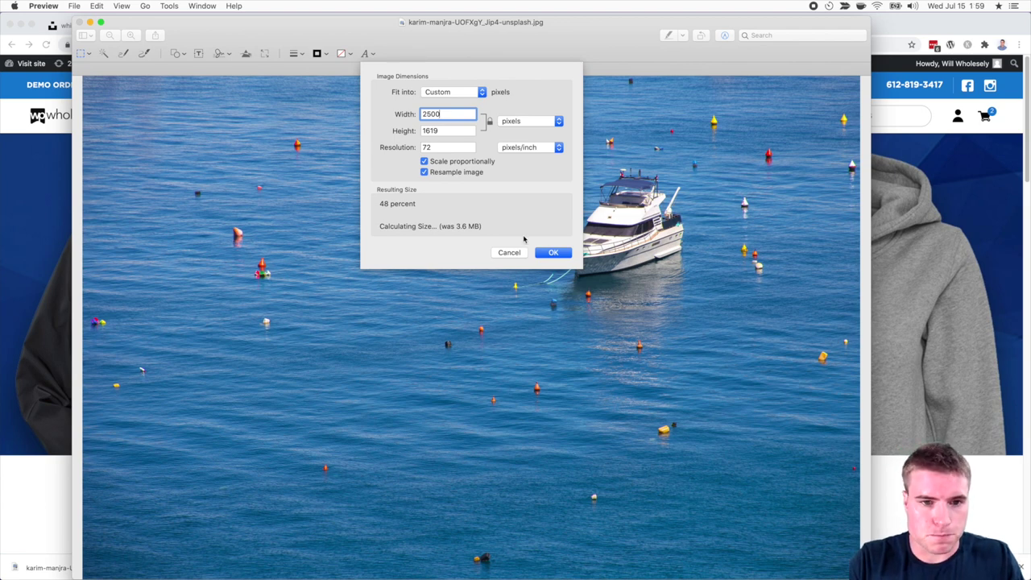
click(494, 253)
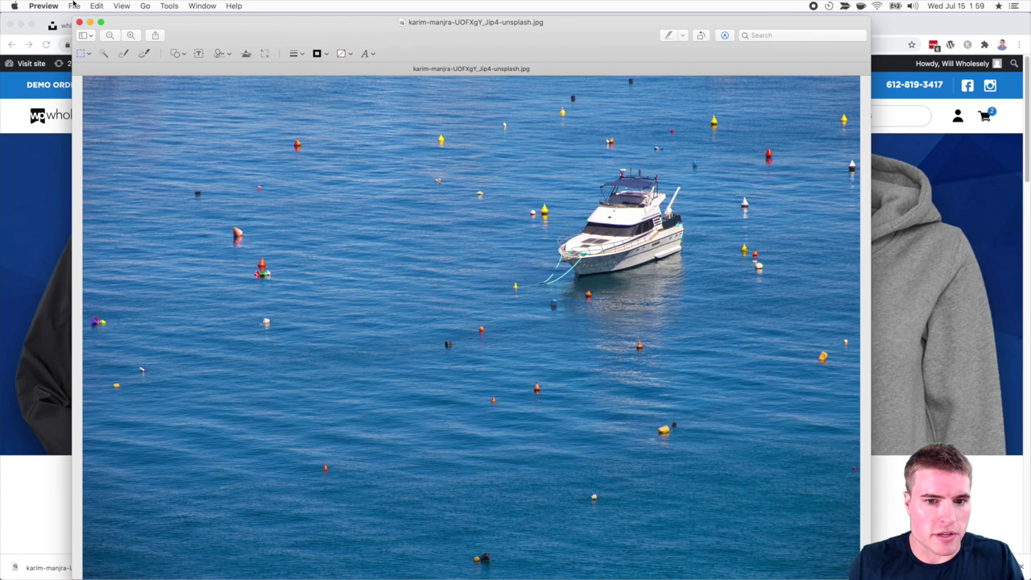
Duplicate the boat photo and place the copy's window clear of the original
click(74, 6)
click(128, 87)
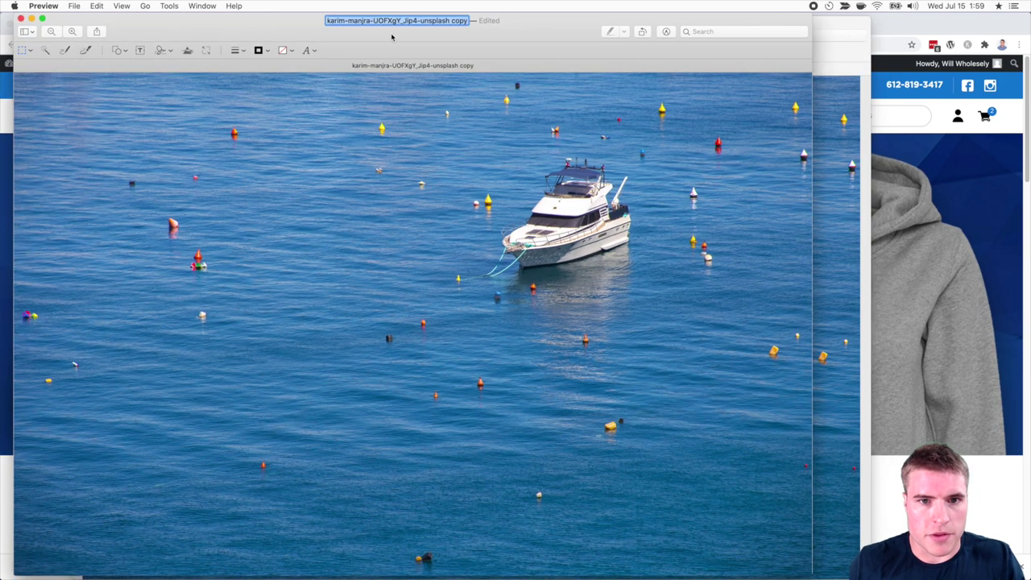
drag(392, 37, 555, 79)
Resize the duplicate photo proportionally to a width of 2500 pixels and save it to the Desktop as a JPEG
click(169, 5)
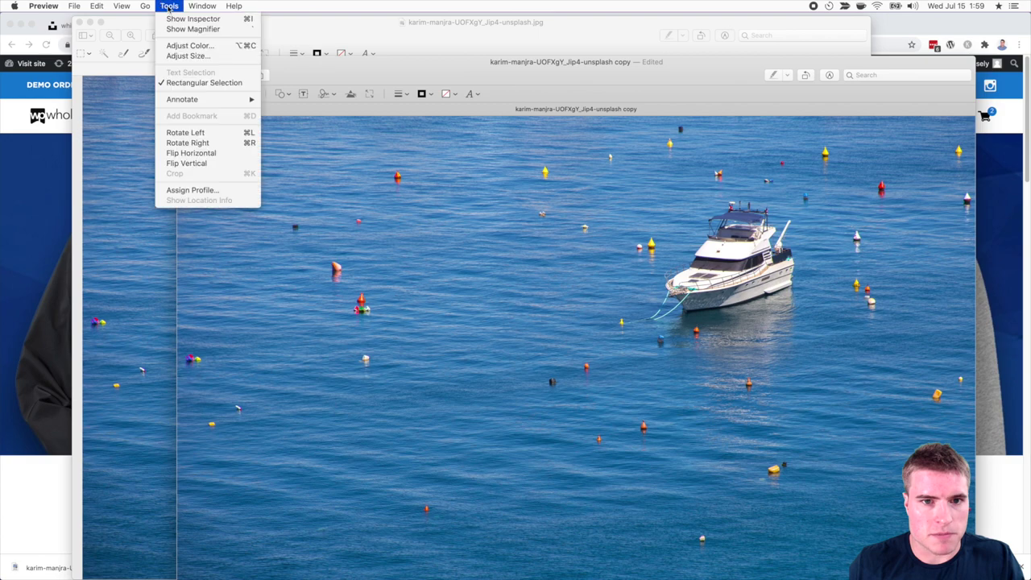
click(197, 55)
text(2500)
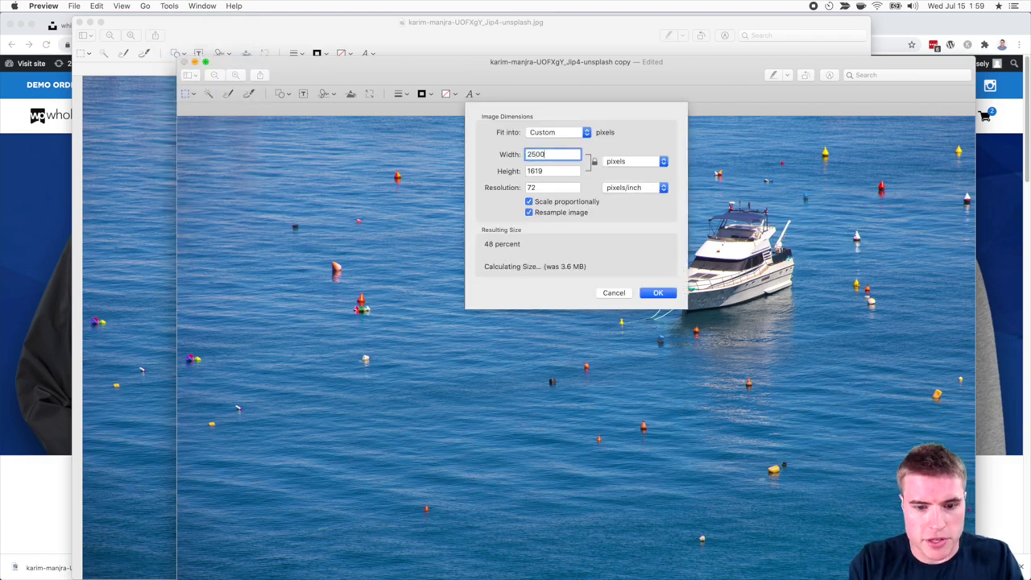
key(Return)
key(super+s)
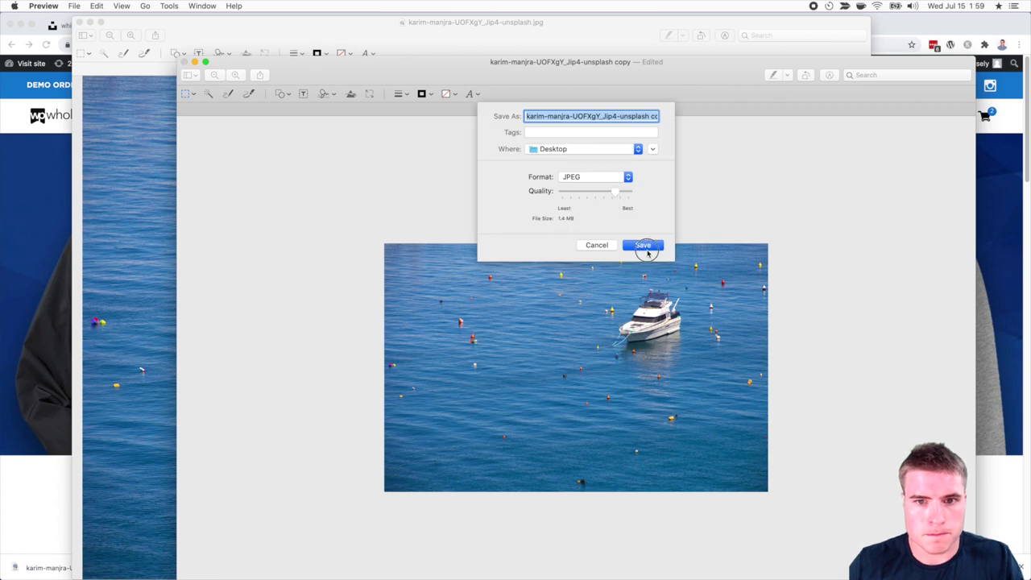
click(644, 246)
Switch to Finder and compare the file sizes of the resized copy and the original photo on the Desktop
key(alt+super+space)
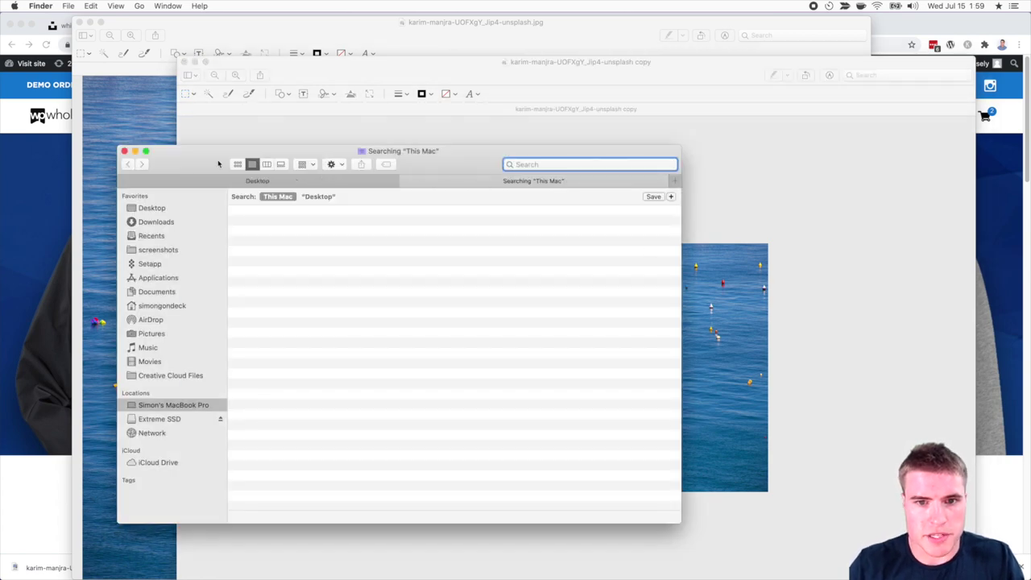
click(153, 209)
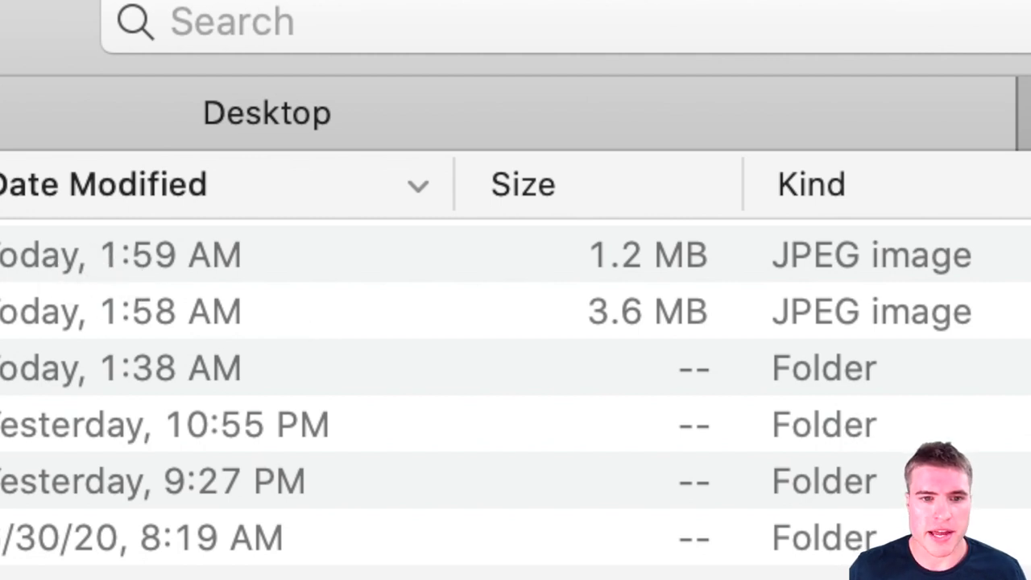
click(121, 254)
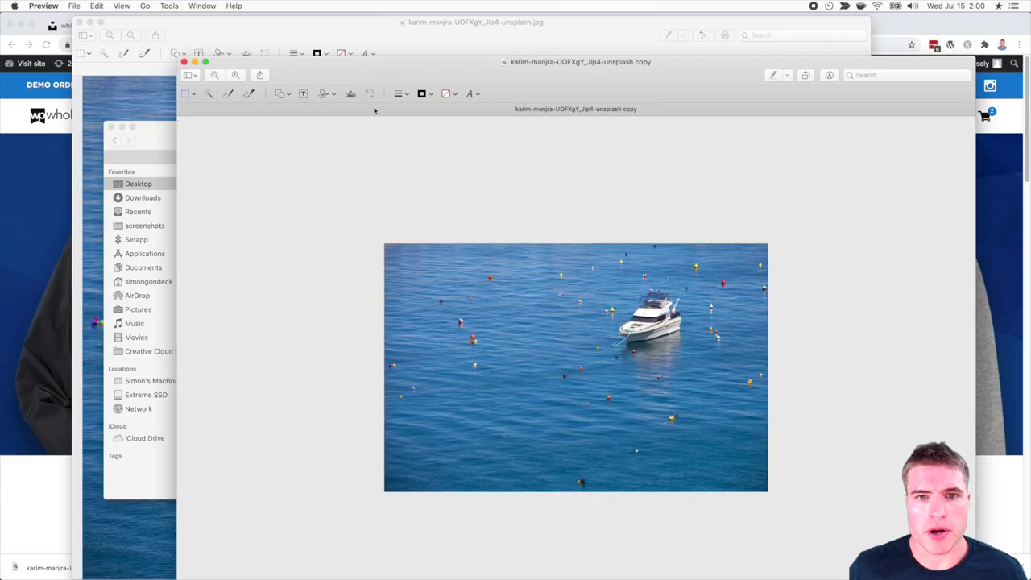
Close the resized copy and the original photo in Preview
click(187, 64)
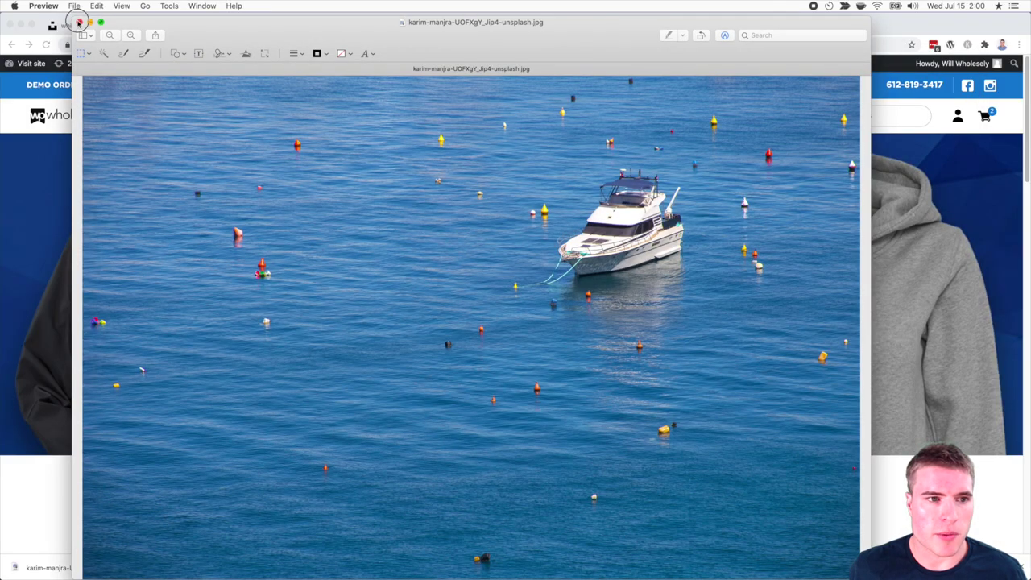
click(79, 22)
click(407, 132)
drag(407, 133, 400, 131)
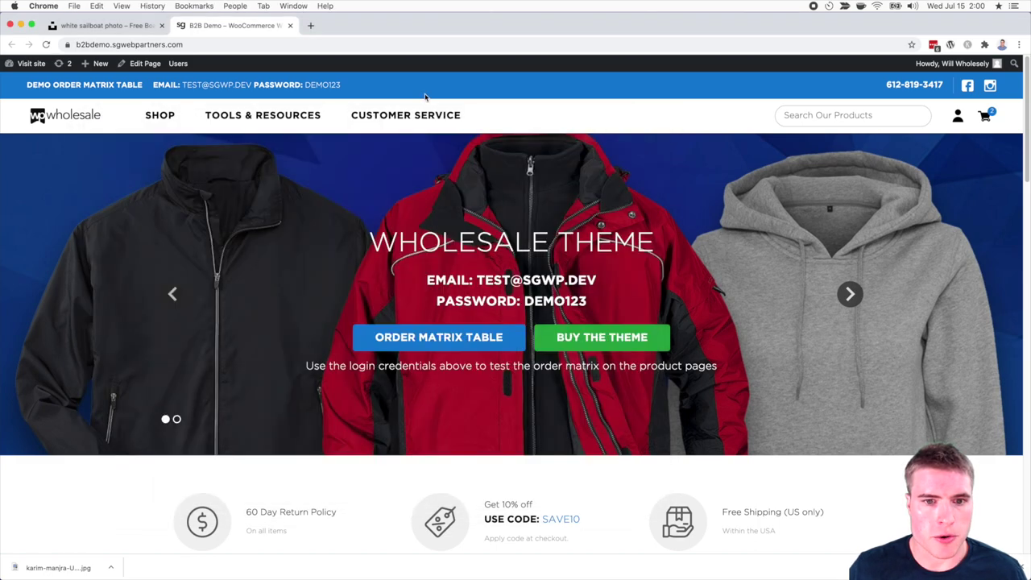
Switch to Chrome and open compressjpeg.com in a new tab
click(311, 28)
click(311, 27)
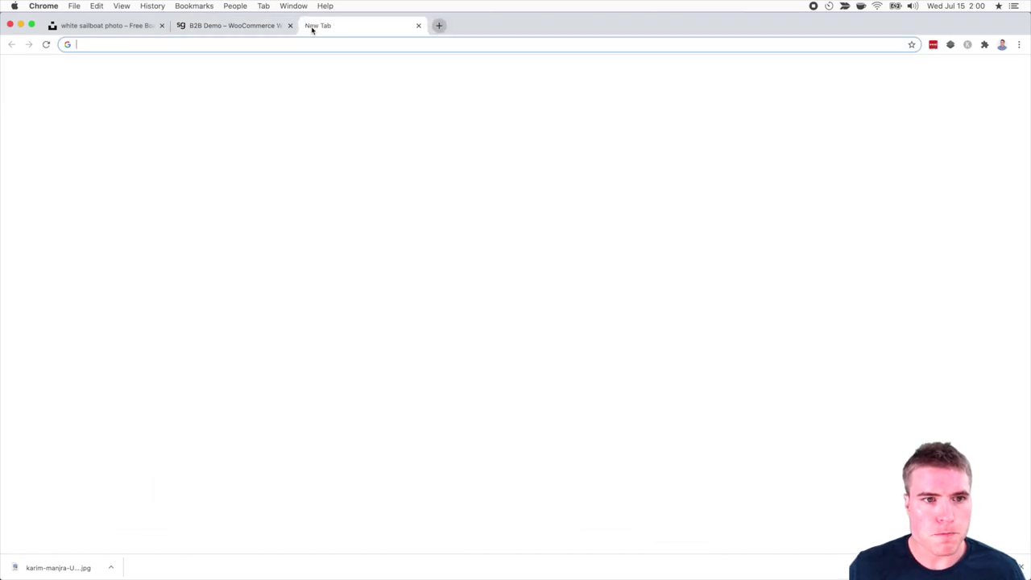
text(compressjp)
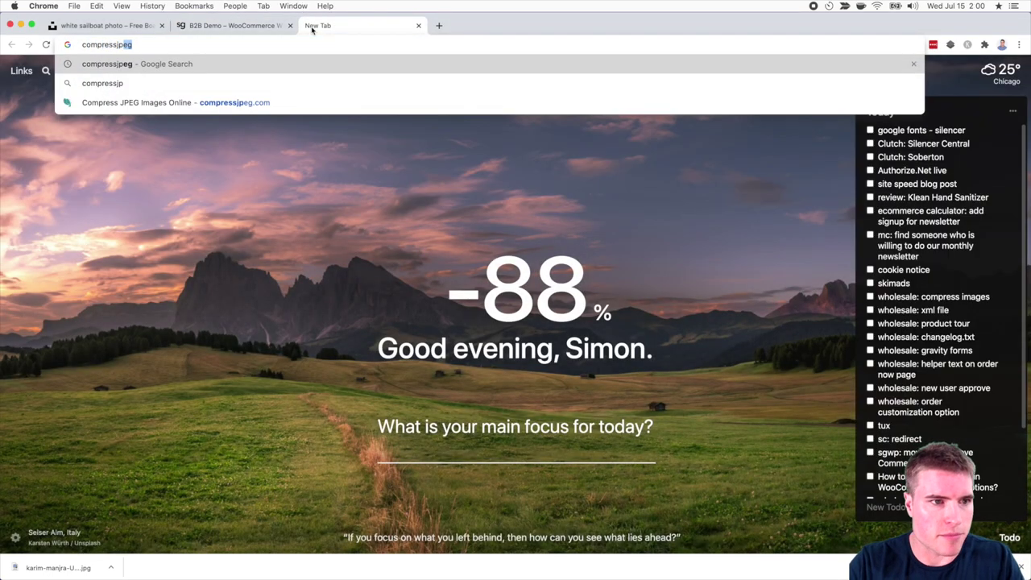
key(Return)
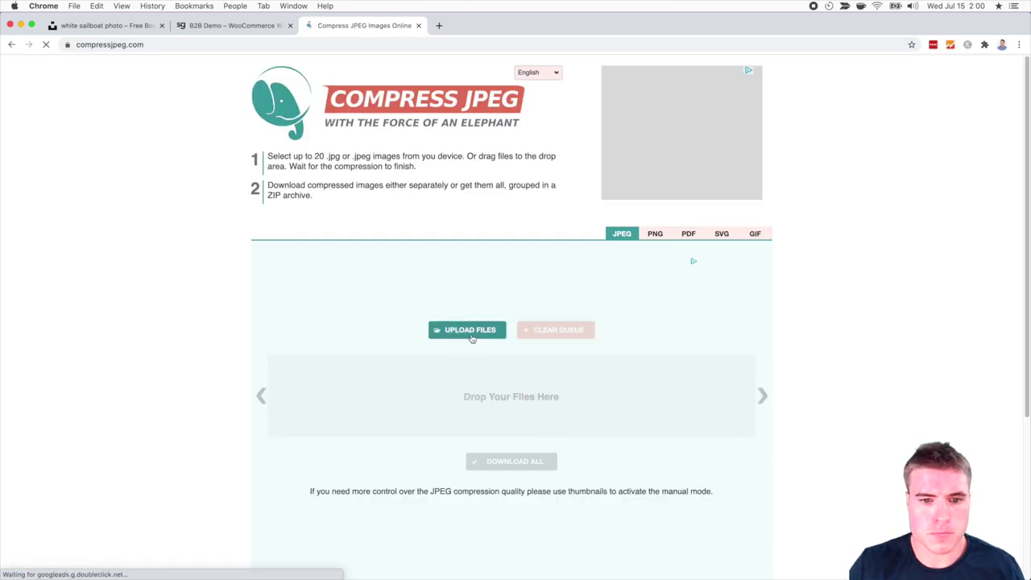
Upload the resized photo copy from the Desktop to the JPEG compressor
click(472, 337)
click(373, 95)
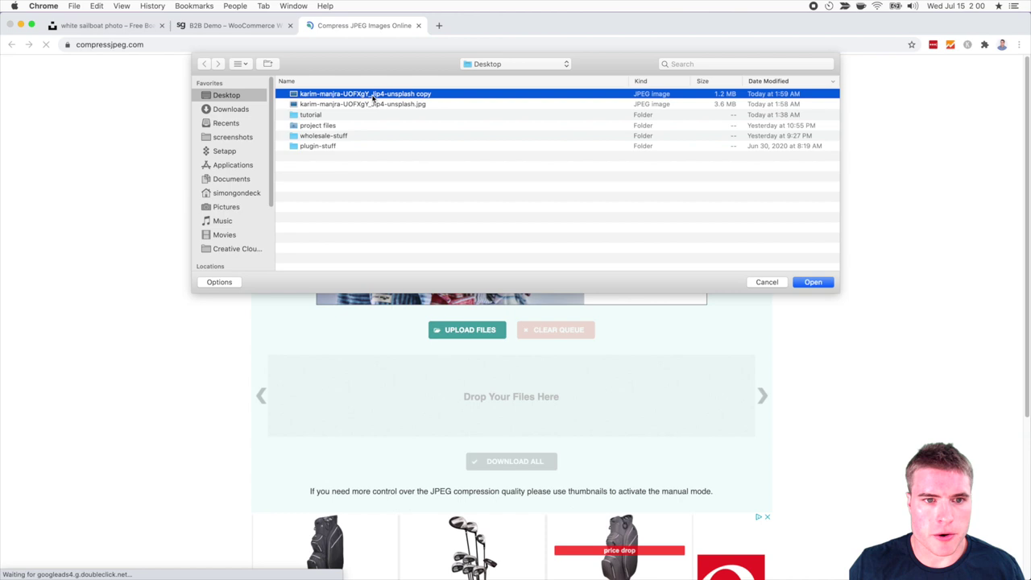
double_click(373, 94)
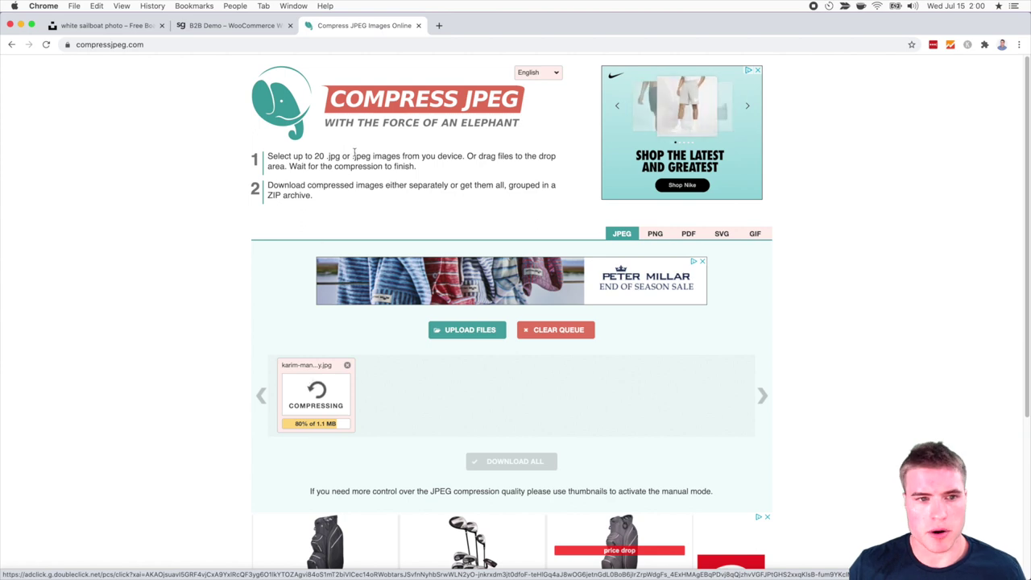
drag(314, 156, 350, 156)
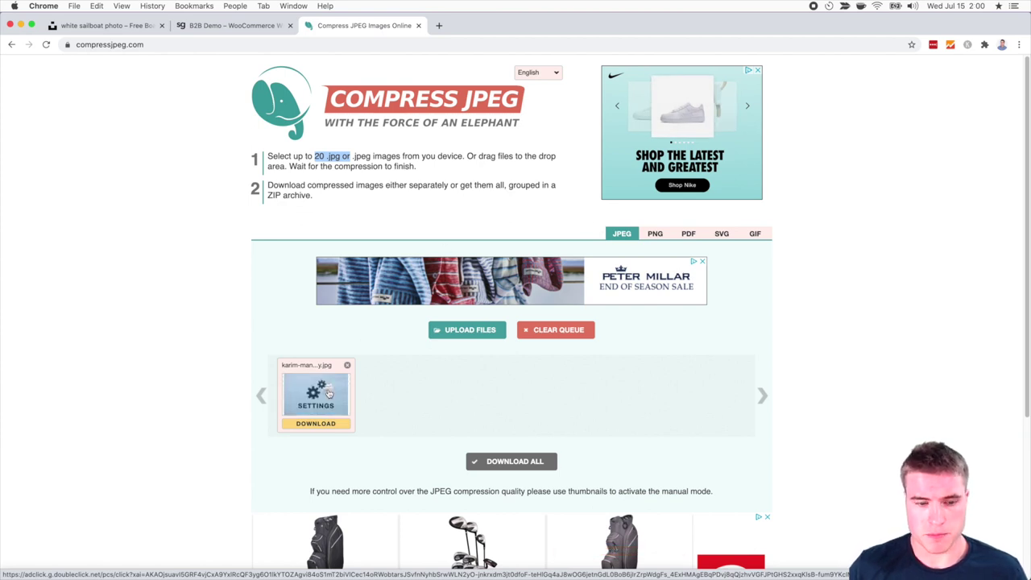
Apply a compression quality of 80 to the uploaded photo and download the compressed image
click(326, 393)
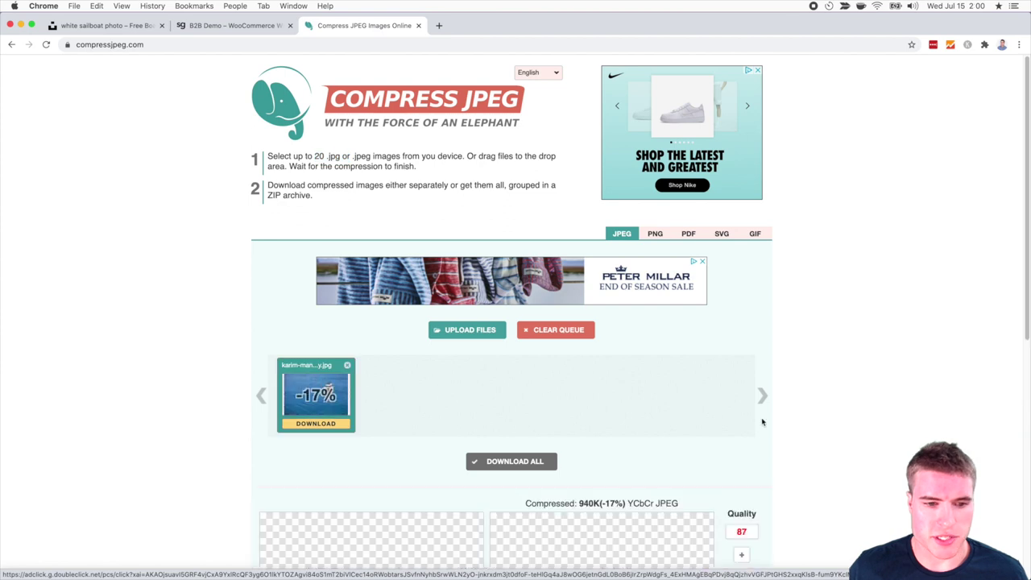
scroll(768, 430, down, 3)
scroll(768, 429, down, 2)
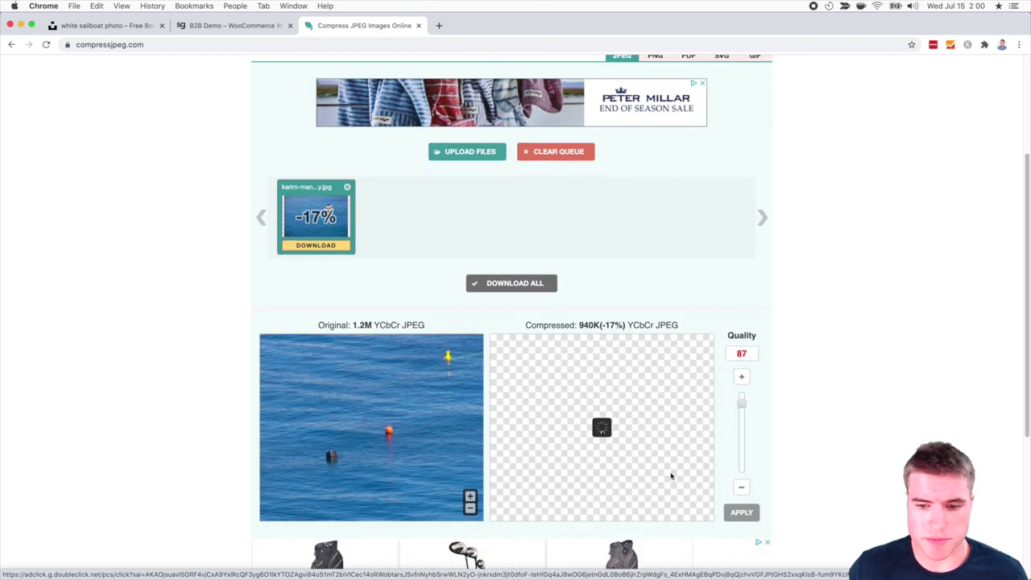
drag(743, 405, 743, 409)
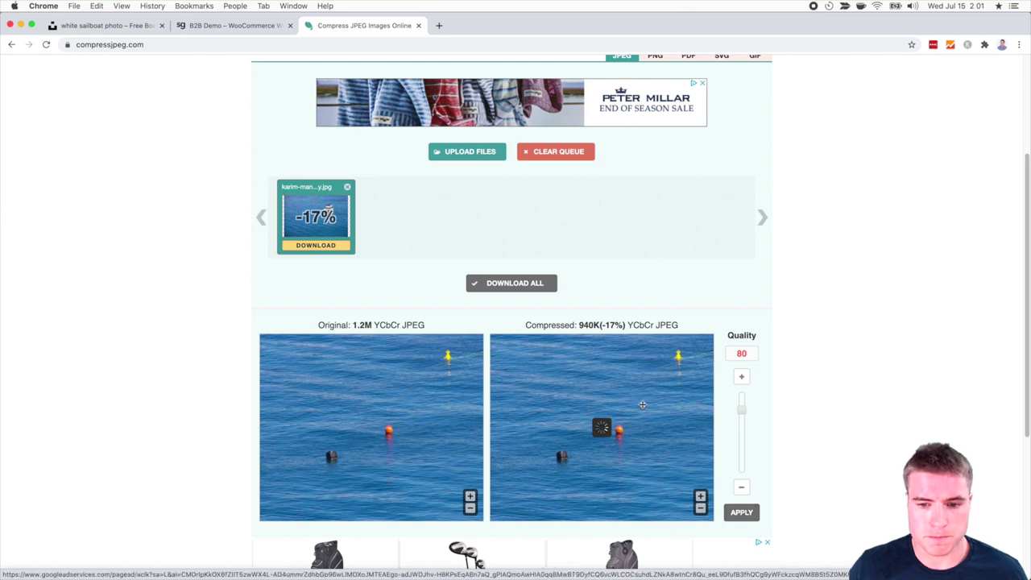
click(742, 518)
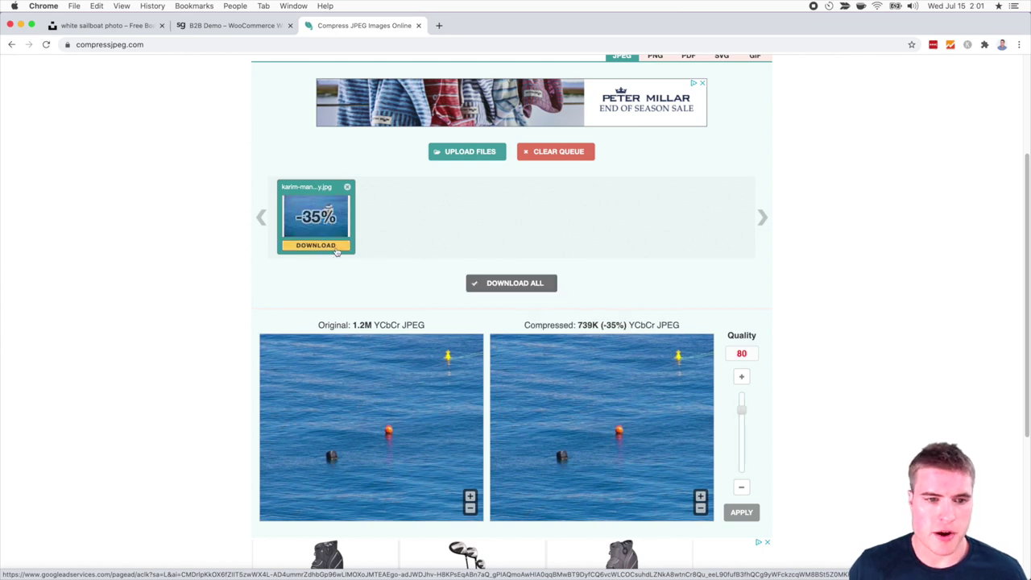
click(337, 251)
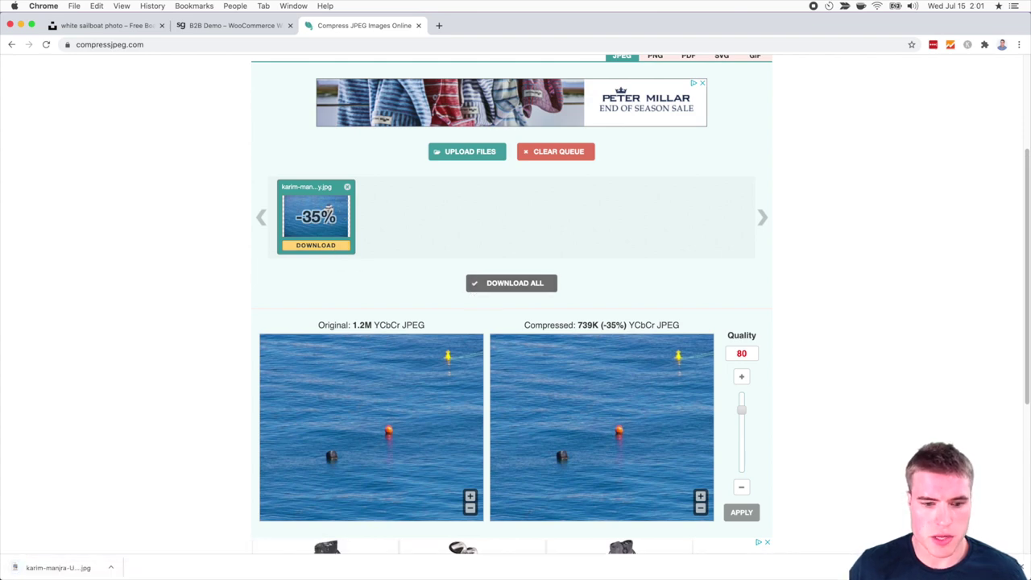
Switch to Finder and compare the compressed image's file size with the resized copy's on the Desktop
mouse_move(515, 564)
click(373, 564)
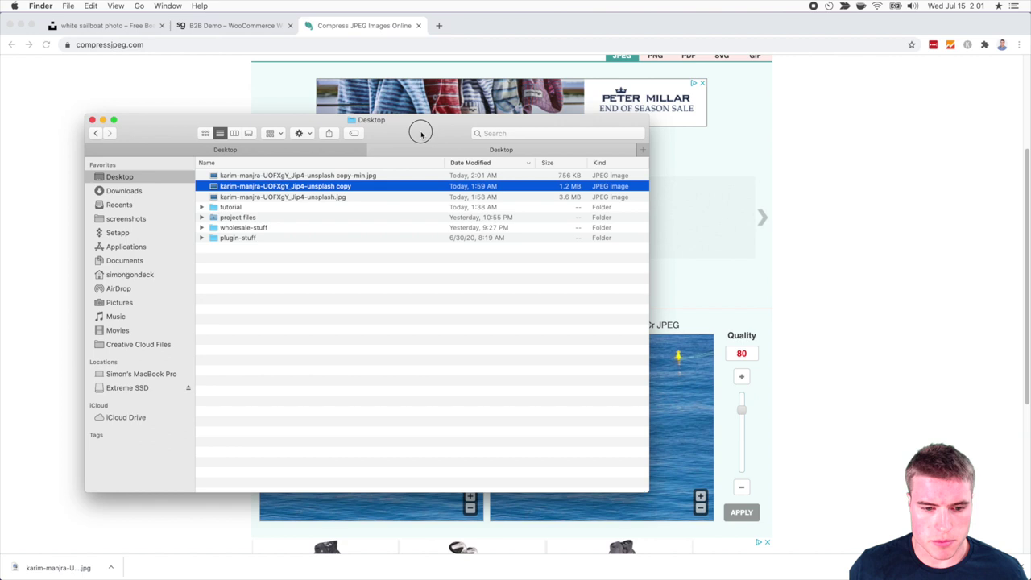
drag(417, 131, 694, 33)
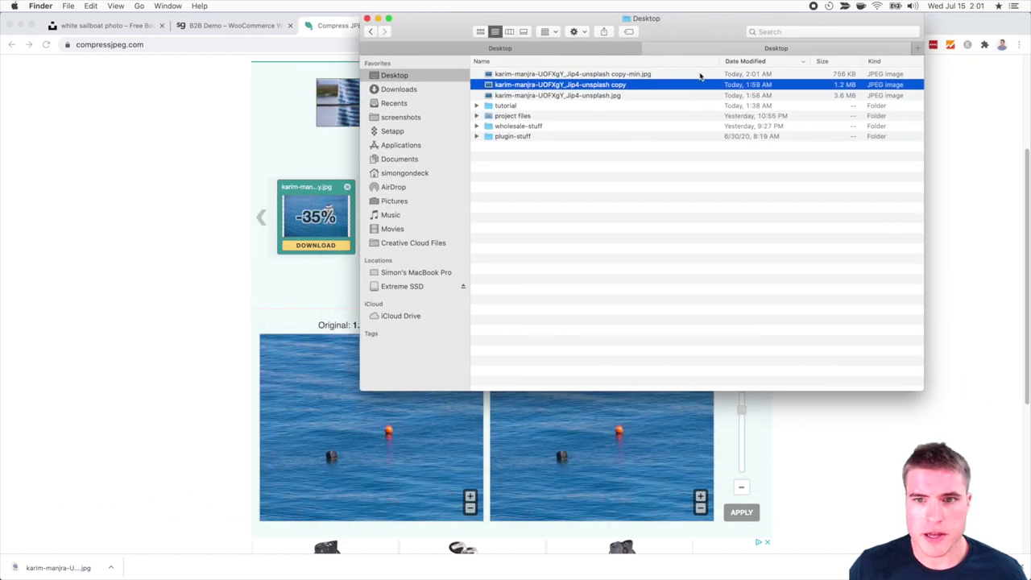
click(809, 76)
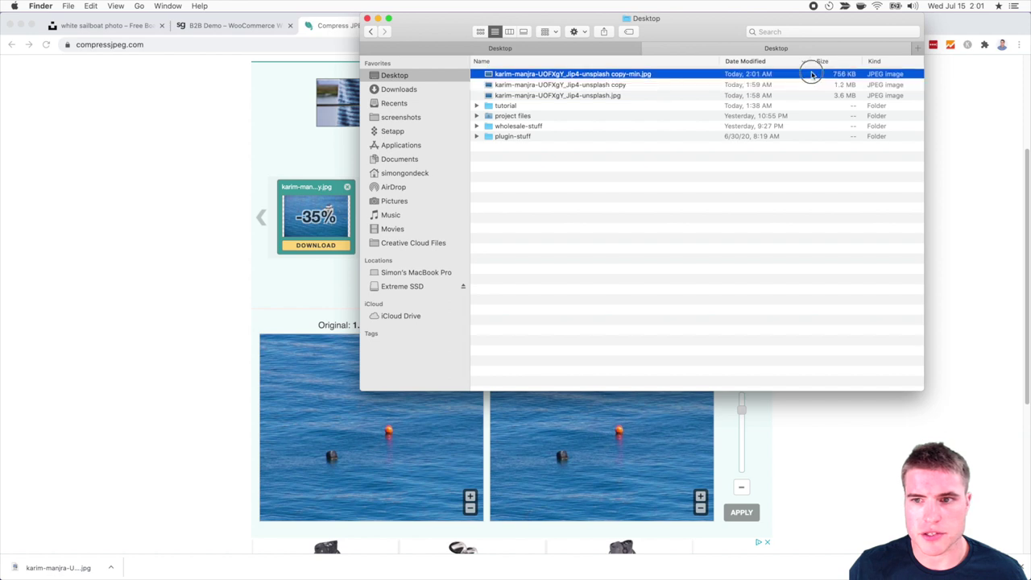
click(754, 87)
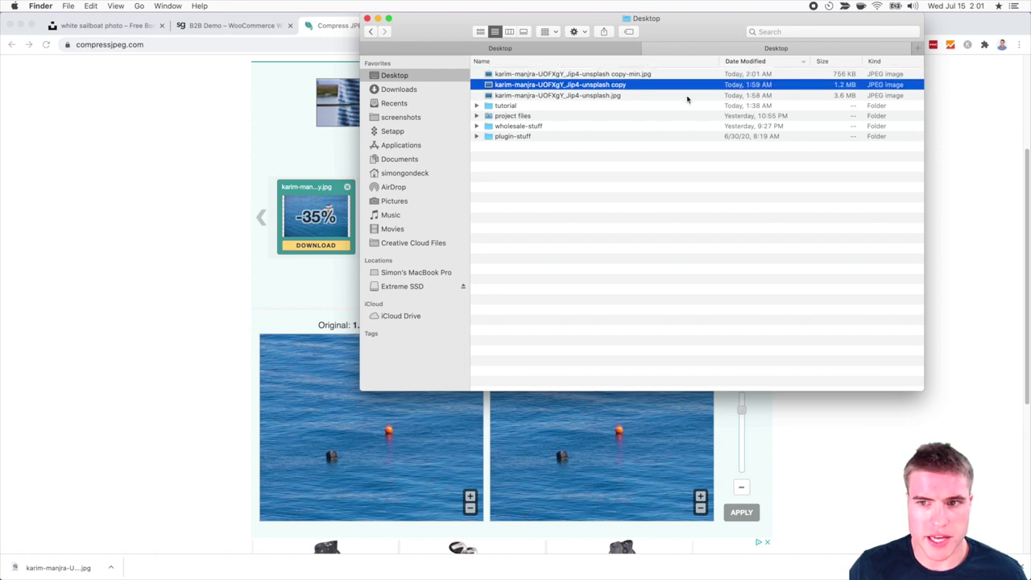
Compare the original photo's file size with the compressed copy's in the Desktop folder
click(687, 96)
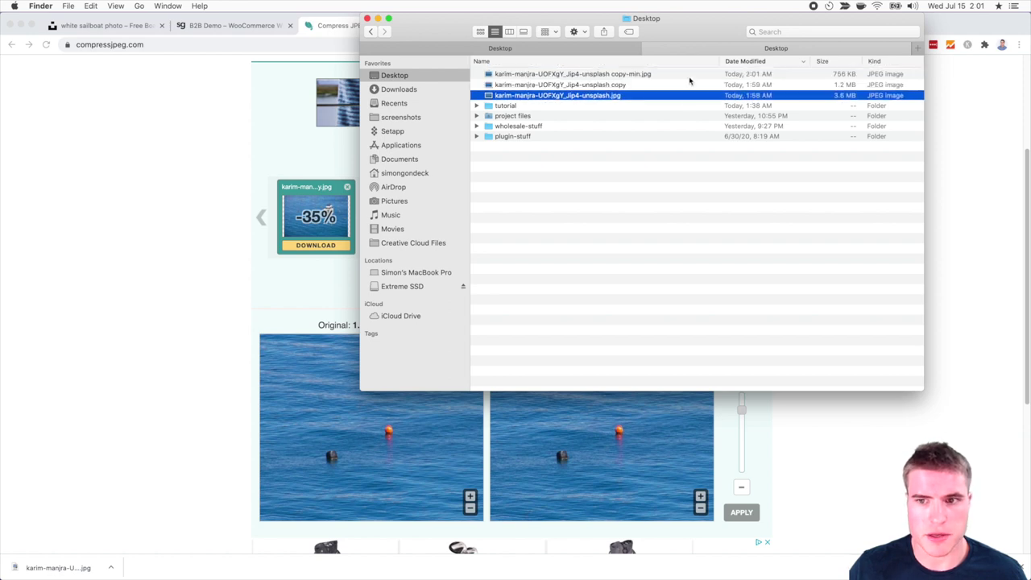
click(689, 76)
click(690, 96)
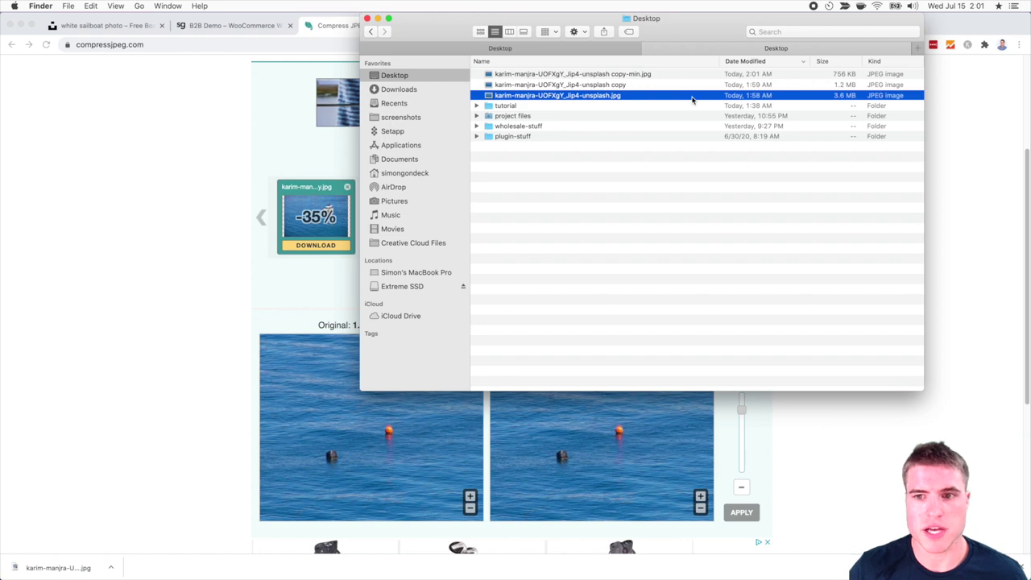
Switch to Chrome and open the B2B Demo home page for editing in WordPress
click(156, 171)
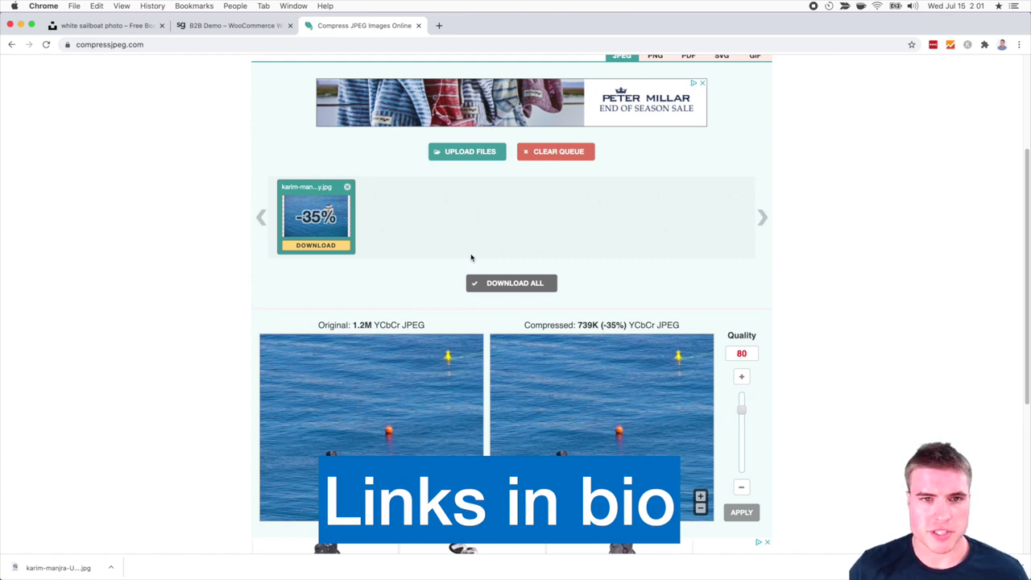
click(231, 27)
click(143, 65)
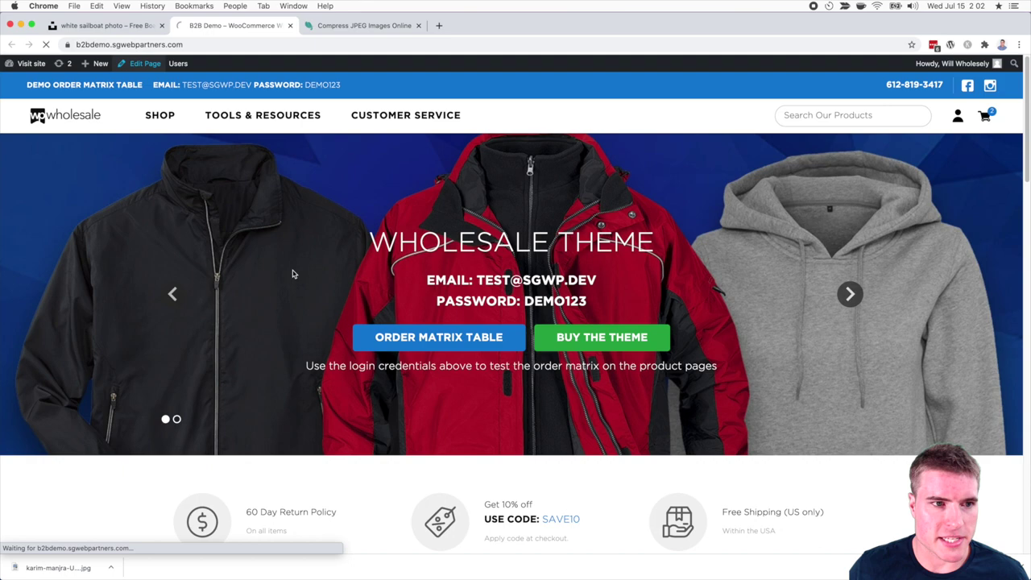
Remove the desktop and mobile background images from the first slide of the home page slider
scroll(394, 384, down, 3)
scroll(322, 338, up, 1)
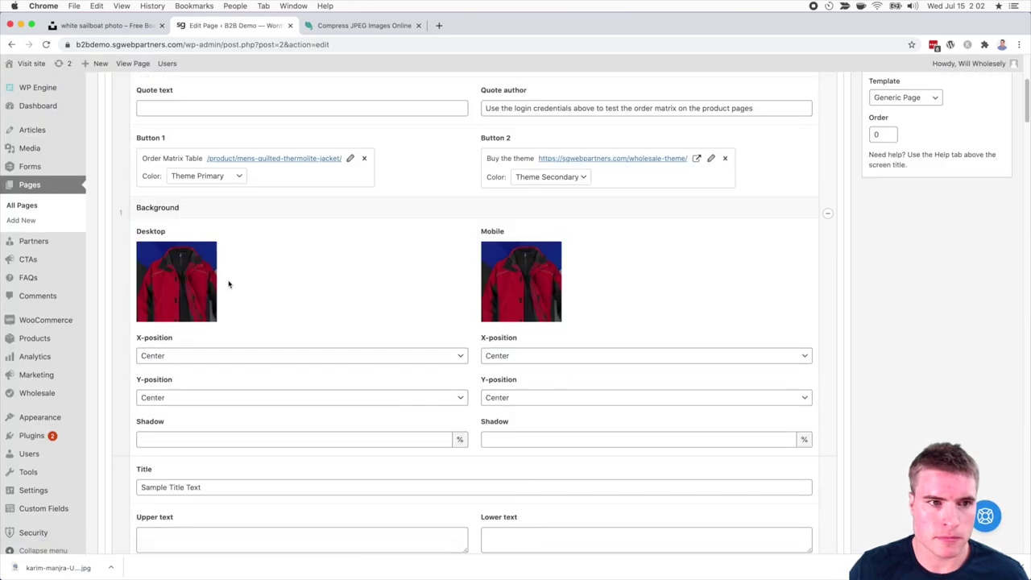
click(209, 253)
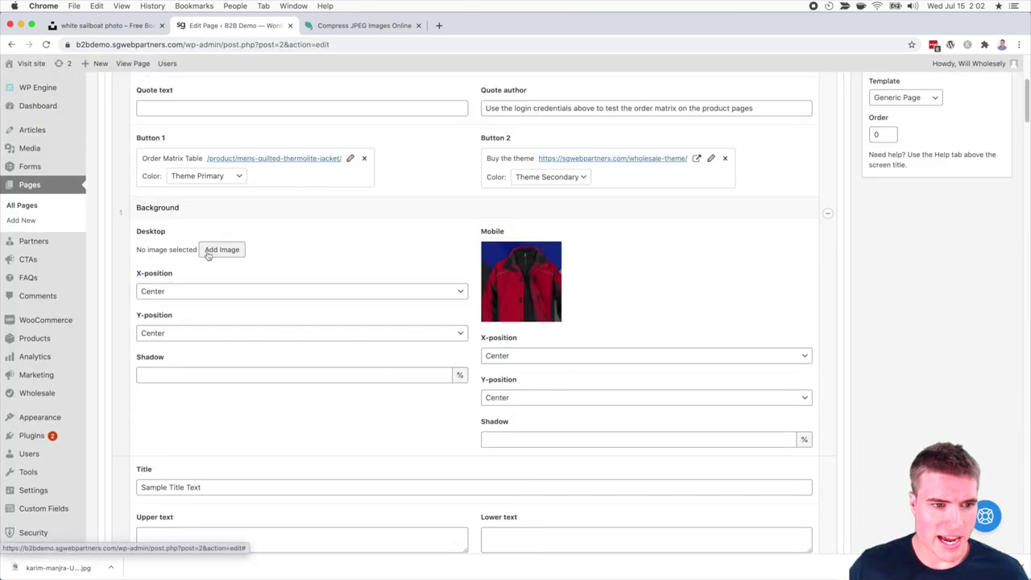
click(555, 252)
Start a file upload for the first slide's desktop background and rename the compressed photo on the Desktop to img-banner-new.jpg
click(222, 250)
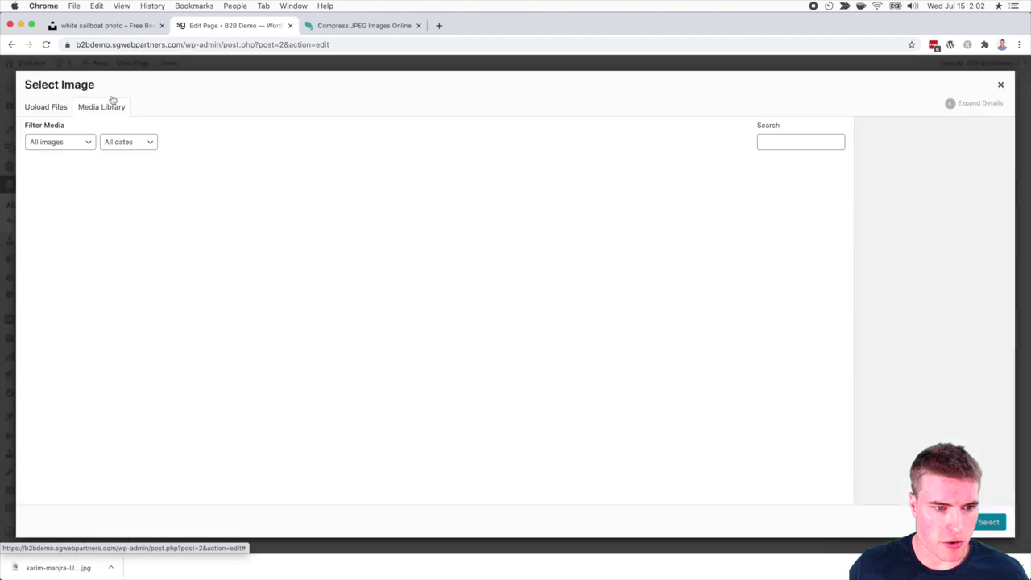
click(57, 108)
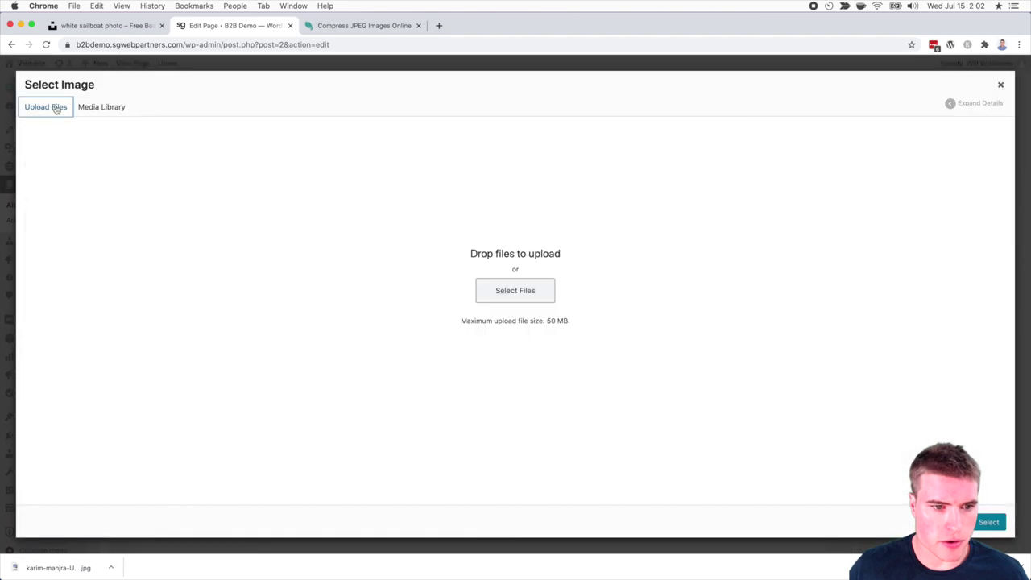
click(513, 289)
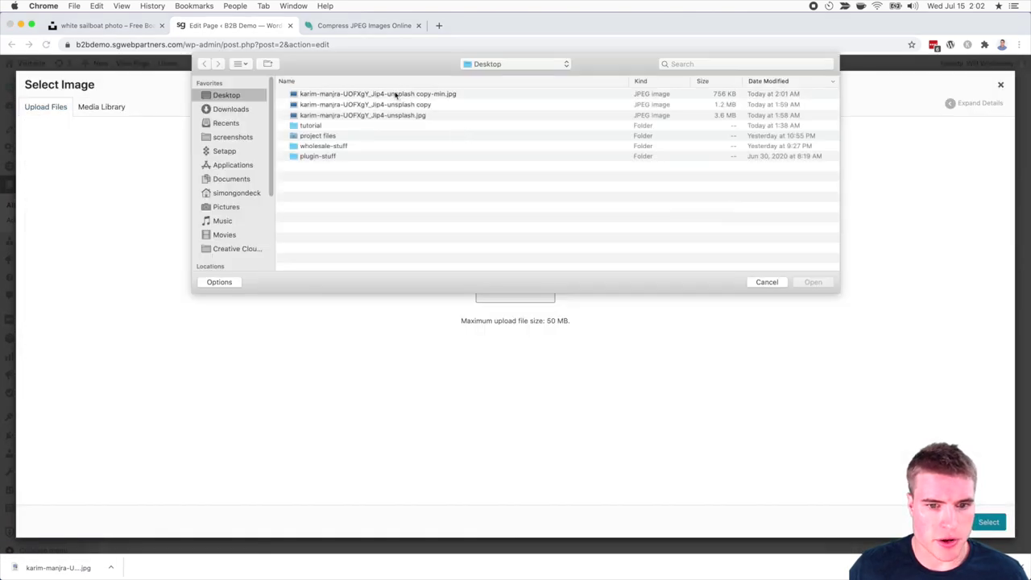
click(399, 96)
right_click(399, 96)
click(419, 96)
text(img-banner-)
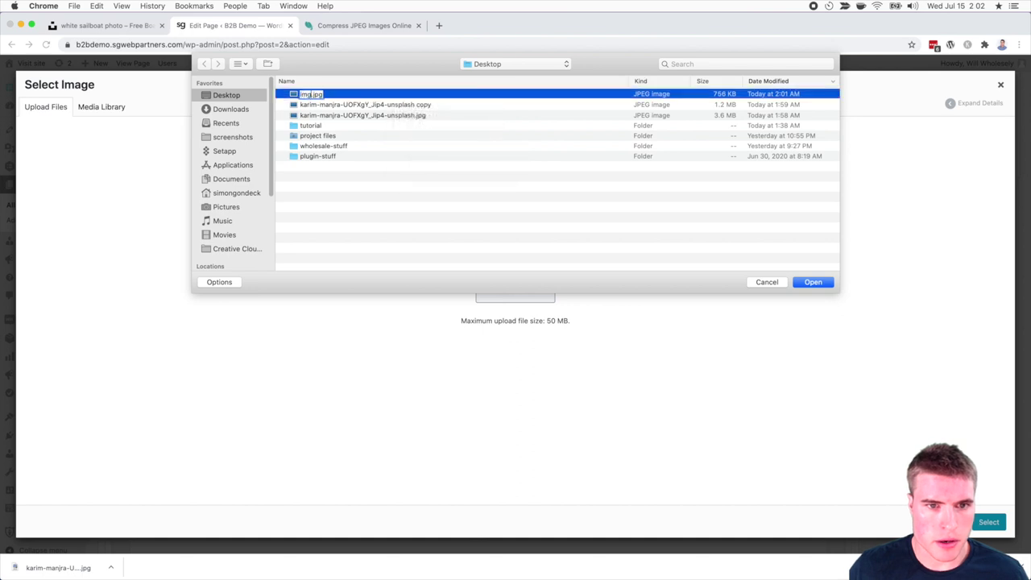
text(new)
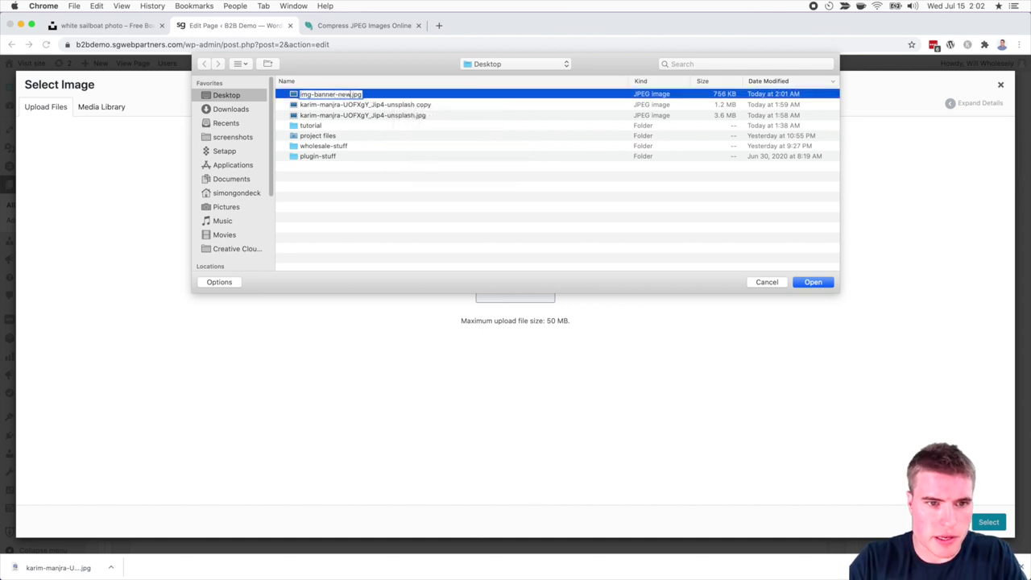
key(Return)
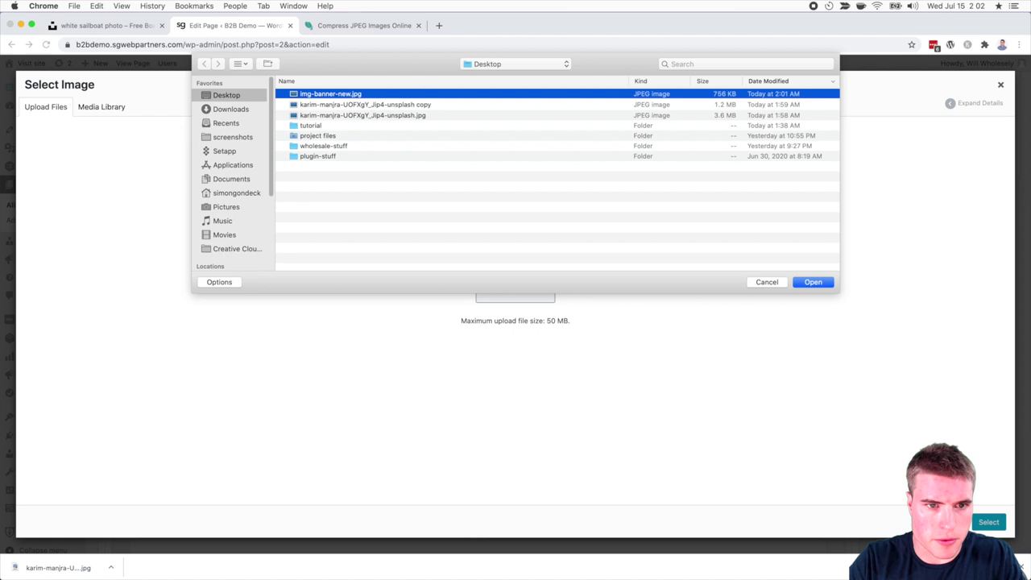
Upload img-banner-new.jpg to the media library and set it as the first slide's desktop and mobile backgrounds
key(Return)
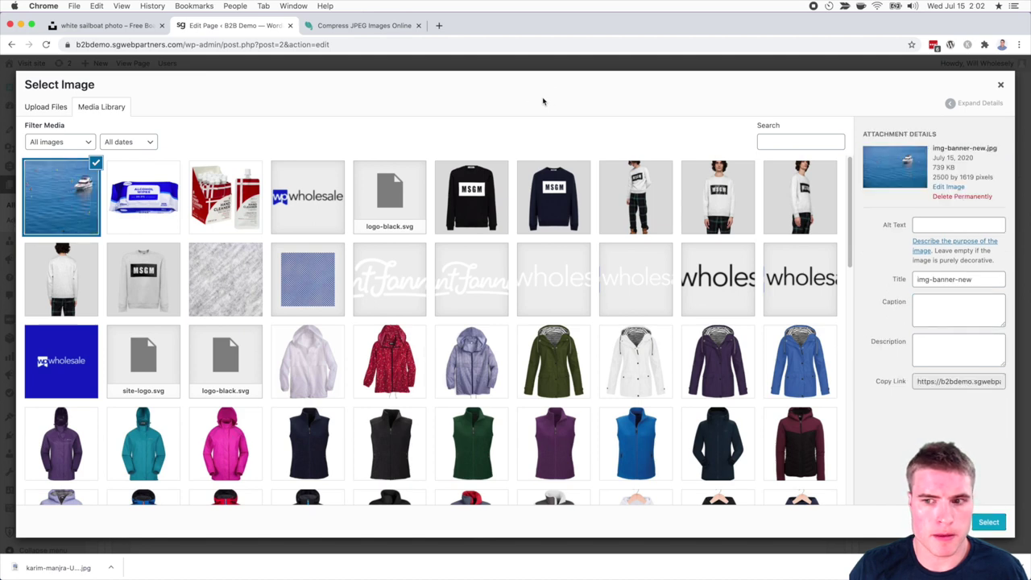
click(990, 522)
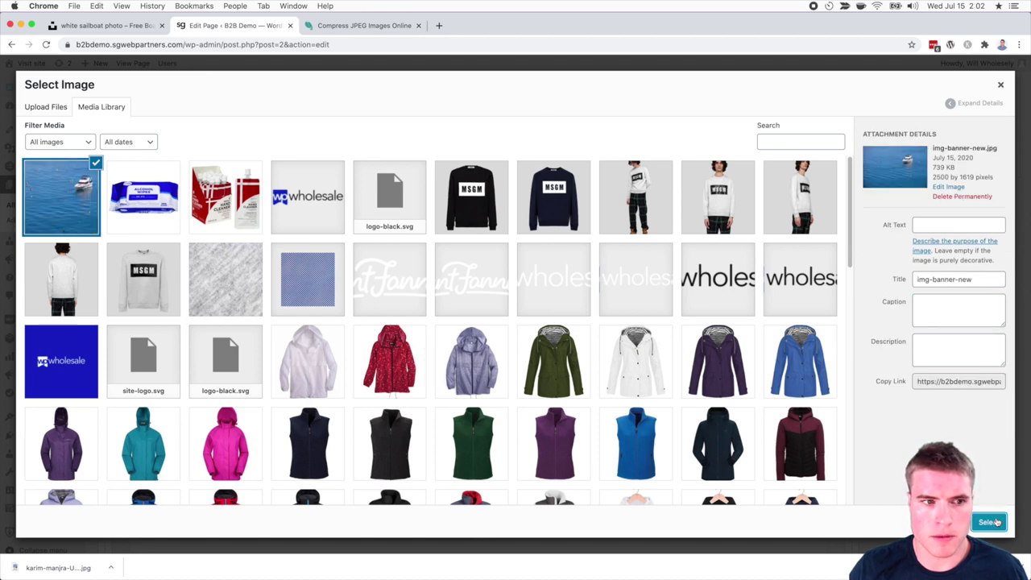
click(177, 281)
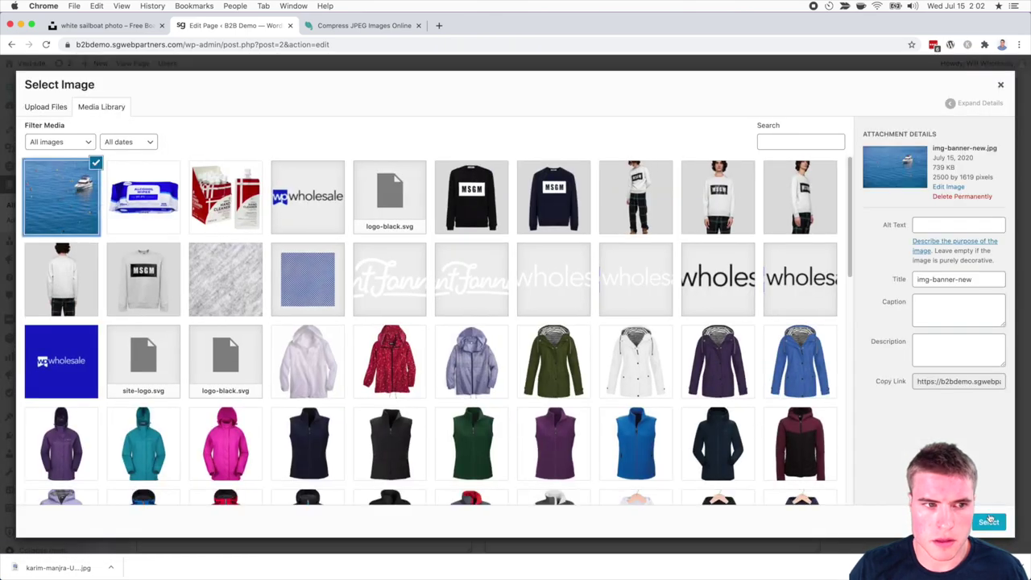
click(990, 522)
Update the home page and view the published page in a new browser tab
scroll(921, 298, up, 4)
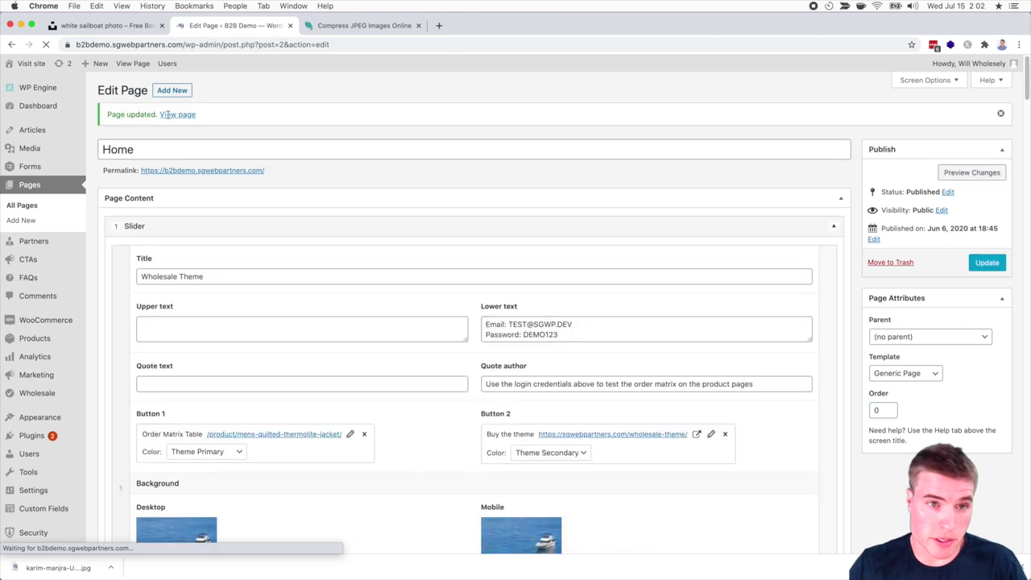
right_click(177, 114)
click(210, 116)
key(ctrl+Tab)
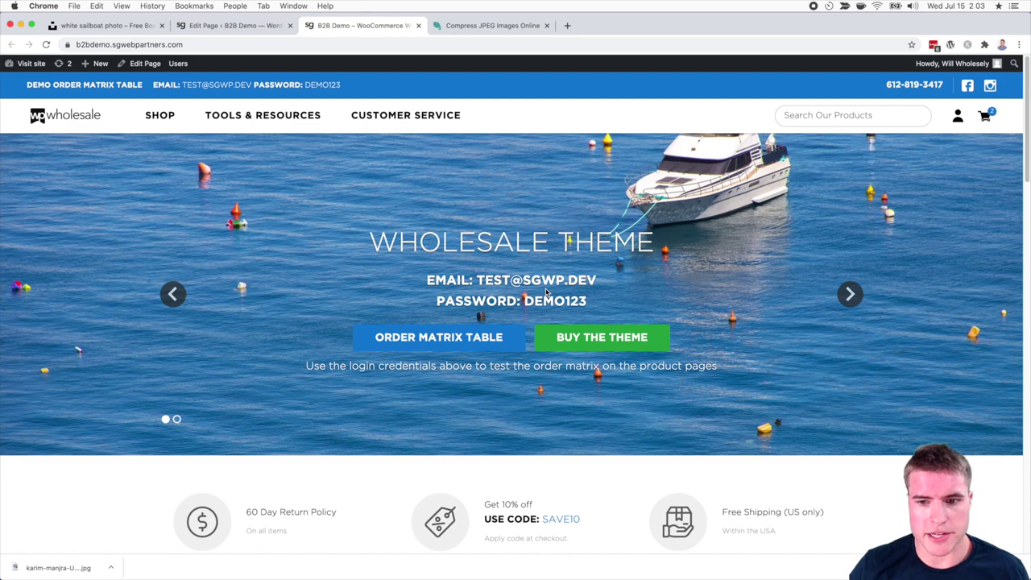
Recompress the photo on compressjpeg.com at quality 10 and download the result
click(492, 25)
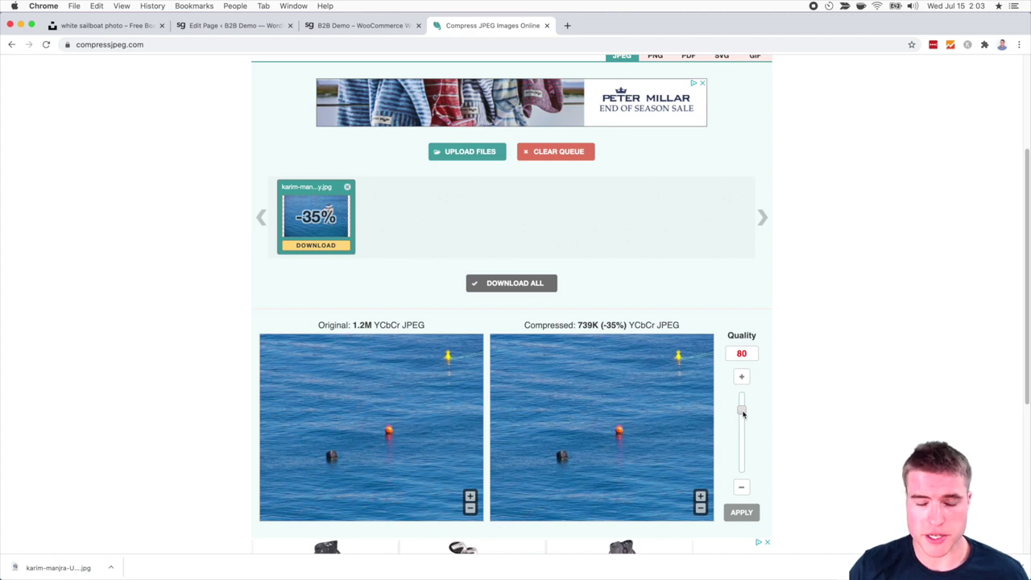
drag(743, 412, 743, 477)
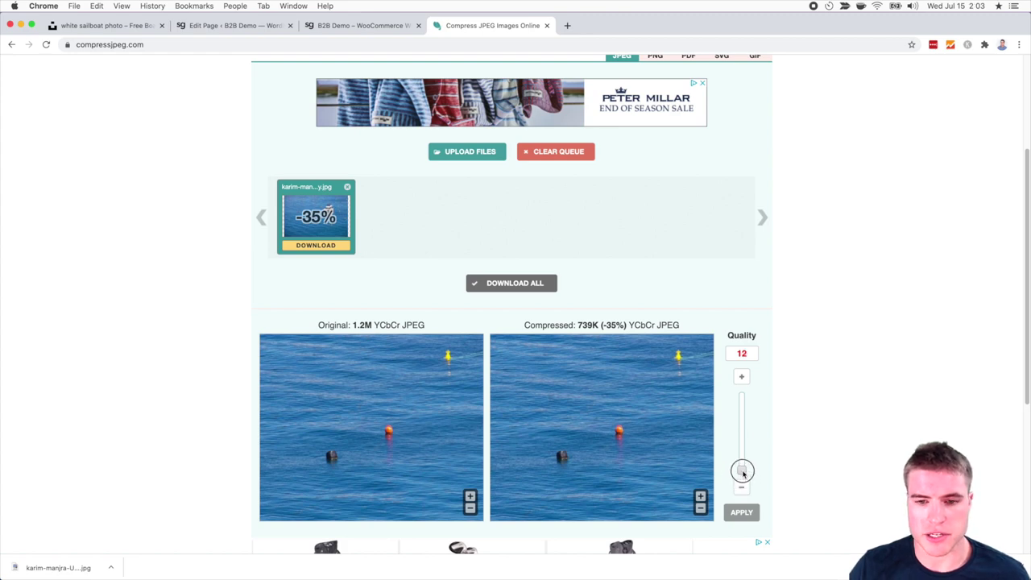
click(742, 482)
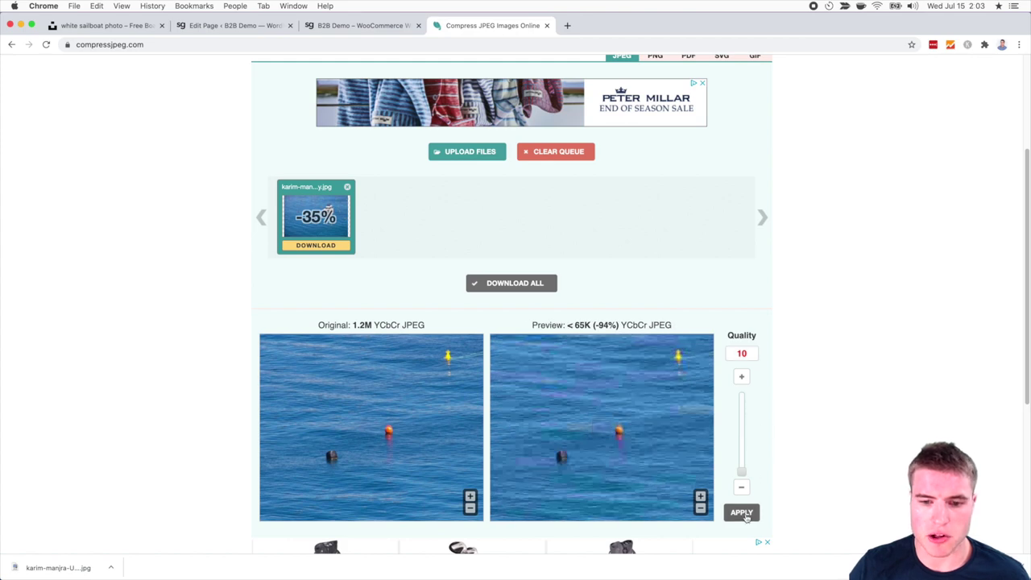
click(741, 512)
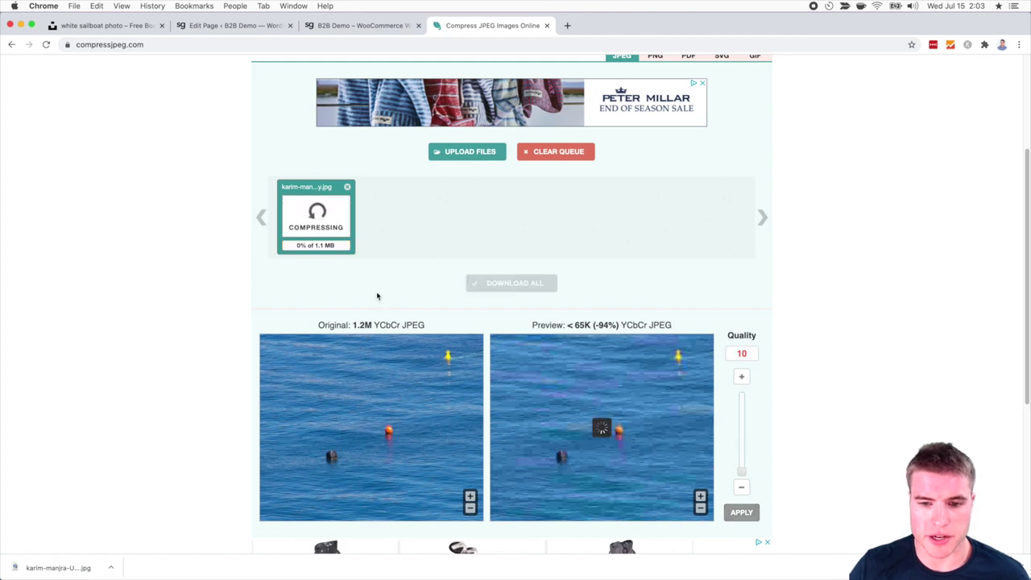
click(317, 246)
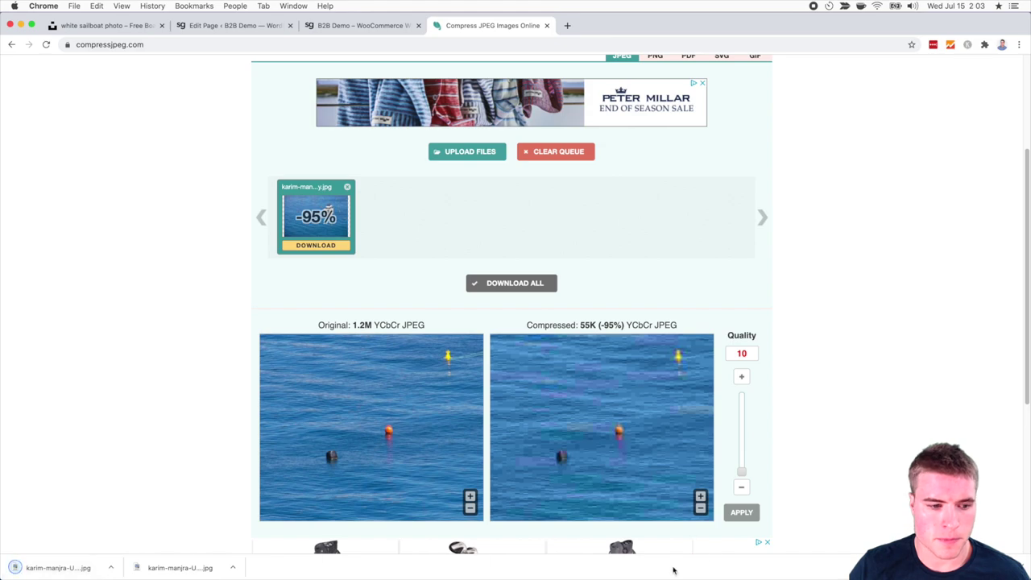
Switch to Finder and open the newly downloaded quality-10 image from the Desktop in Preview
click(381, 558)
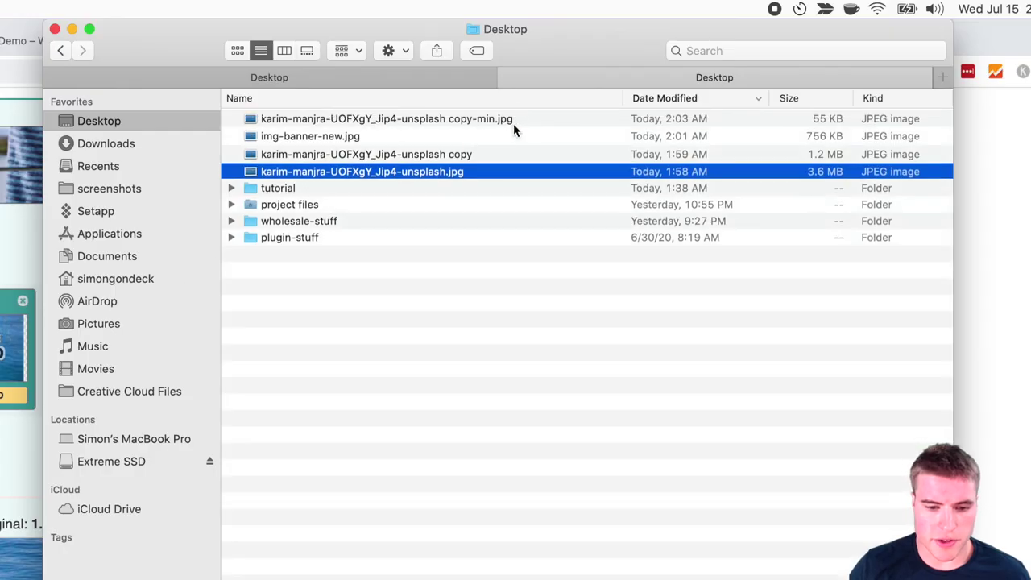
click(513, 120)
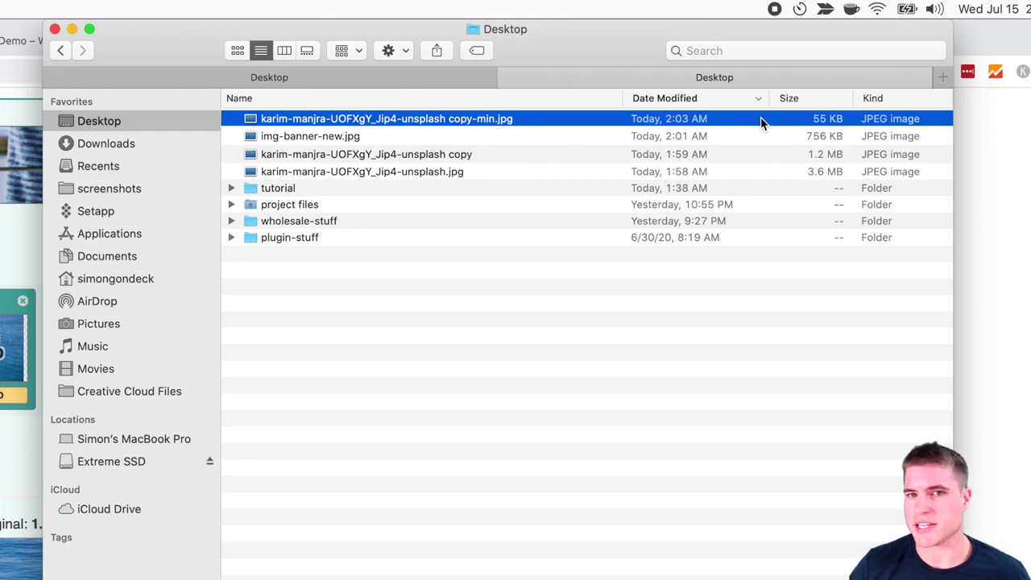
double_click(608, 125)
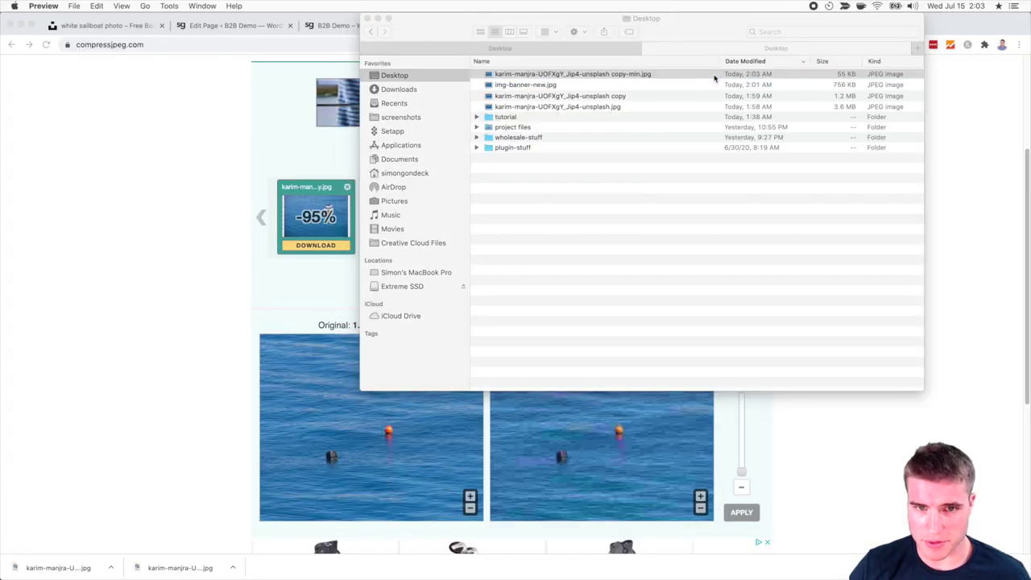
drag(444, 33, 654, 62)
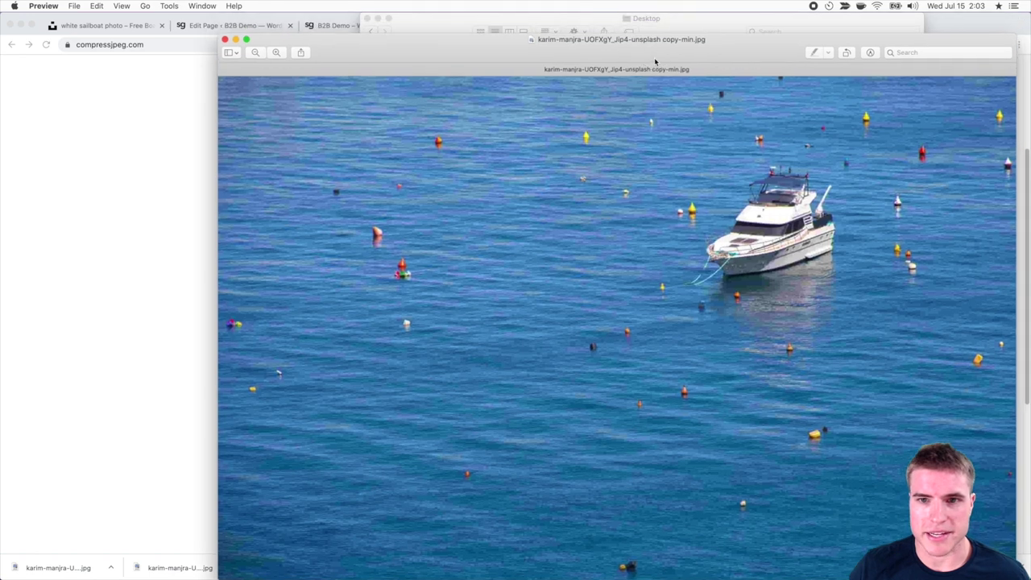
Open img-banner-new.jpg from the Desktop and compare its image quality with the quality-10 version
click(697, 24)
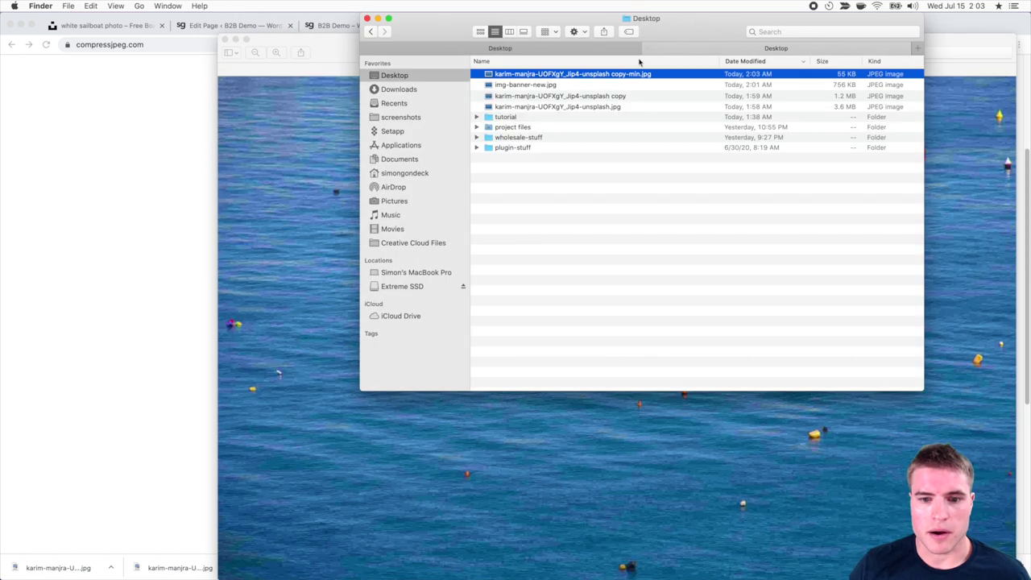
double_click(590, 85)
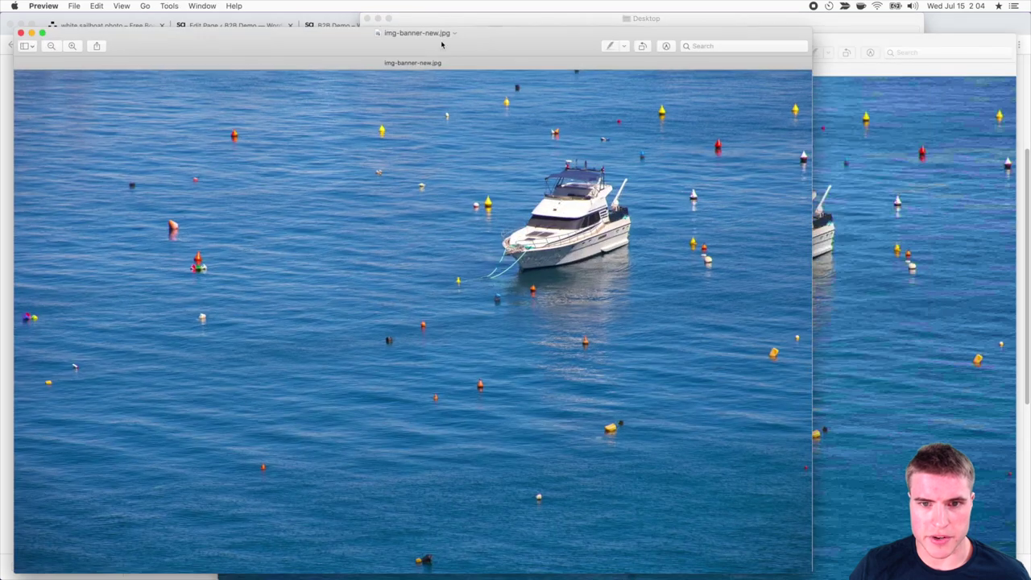
drag(444, 40, 430, 18)
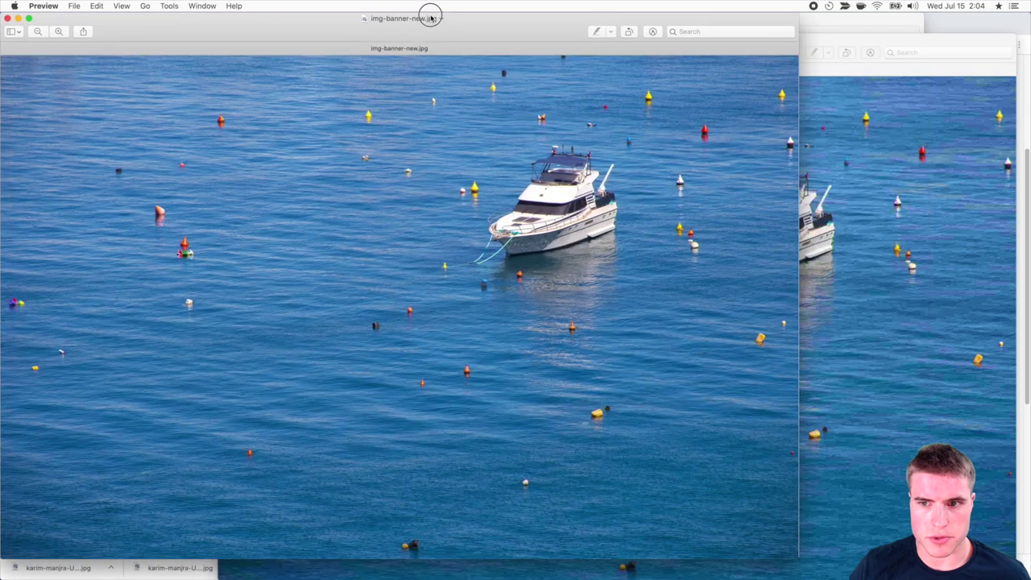
click(898, 206)
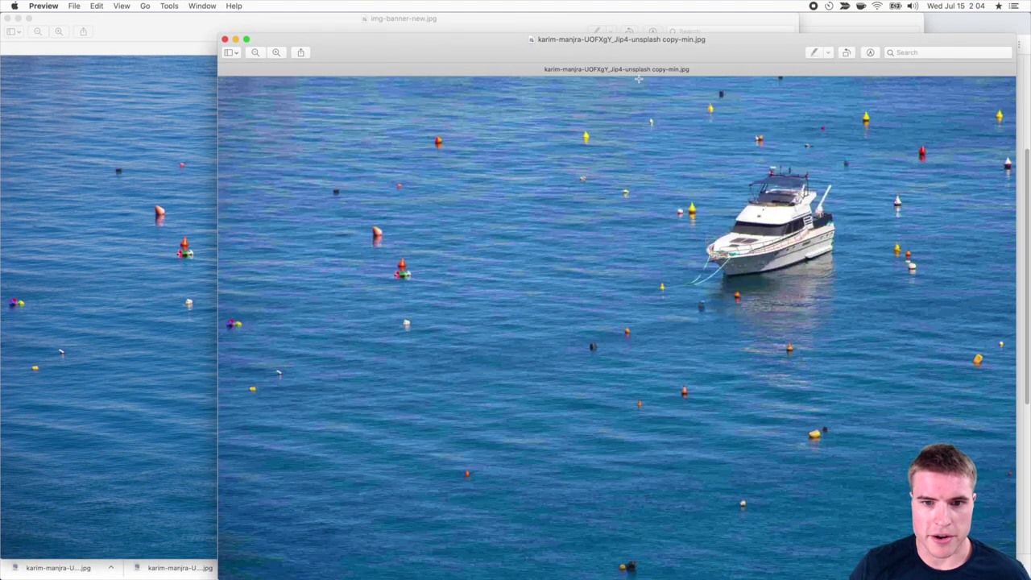
drag(655, 55, 658, 35)
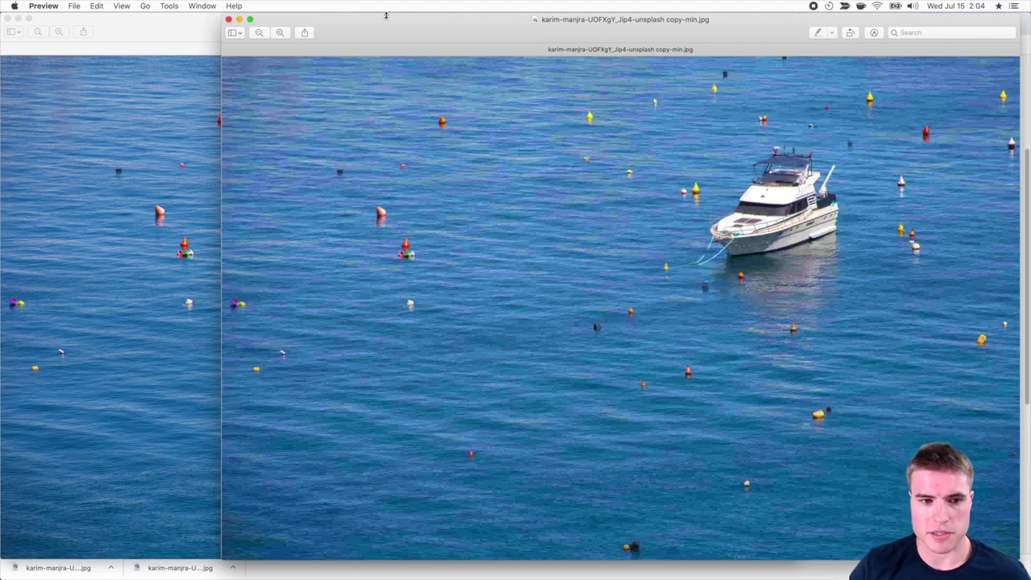
Open the original photo from the Desktop and compare its image quality with the quality-10 version
drag(431, 19, 432, 65)
click(816, 33)
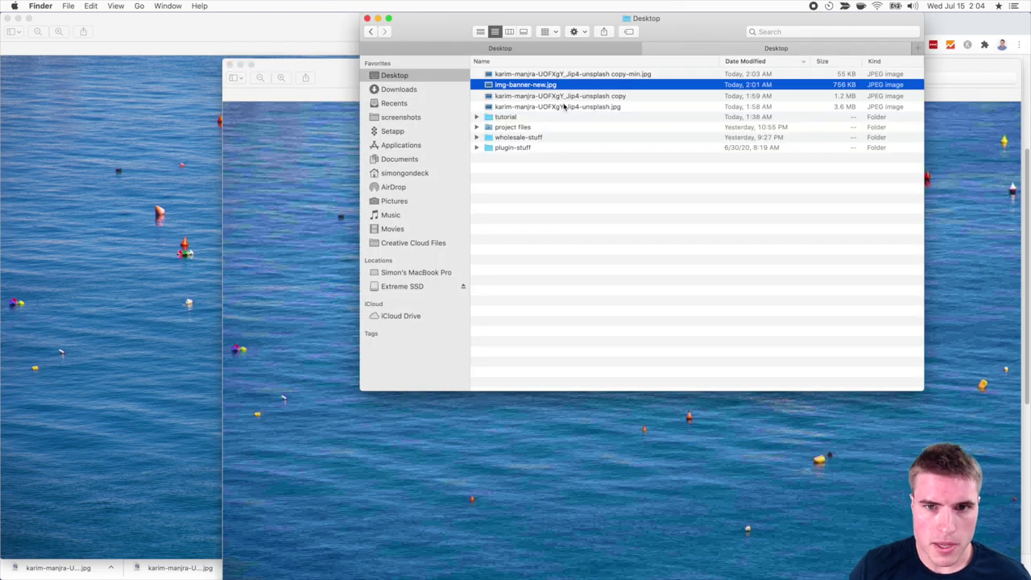
click(564, 106)
double_click(565, 106)
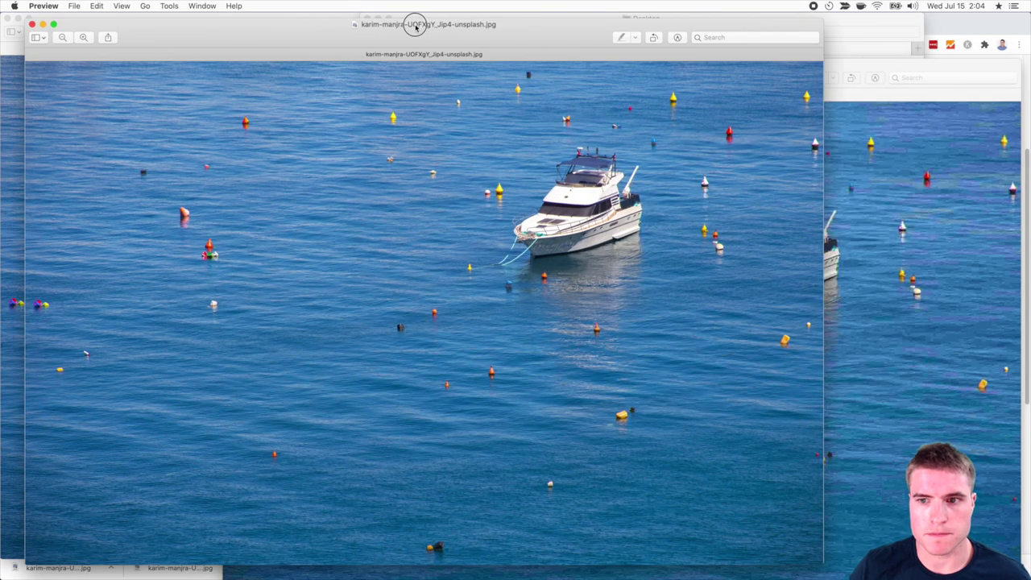
drag(415, 24, 400, 18)
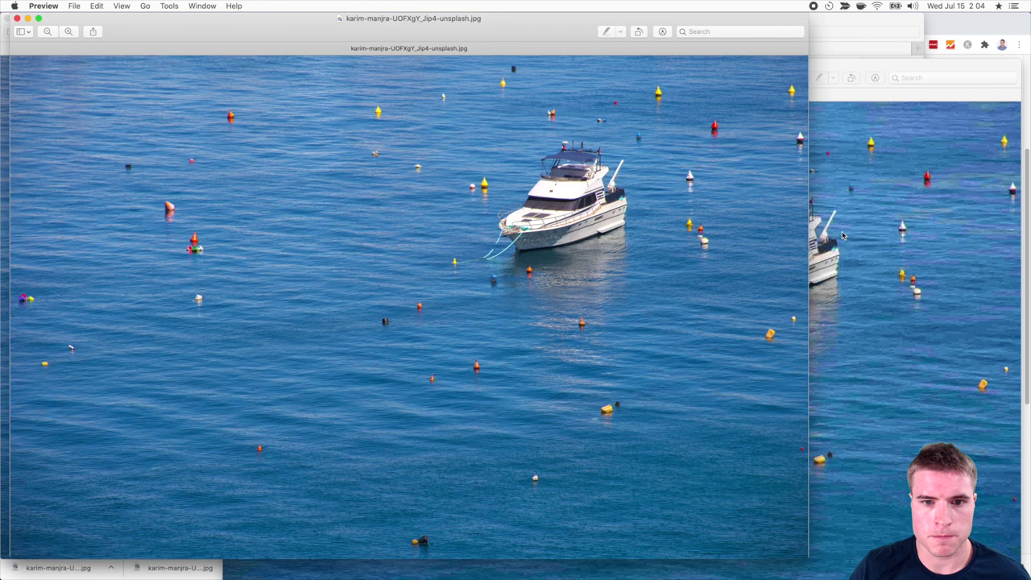
click(820, 187)
drag(712, 78, 651, 35)
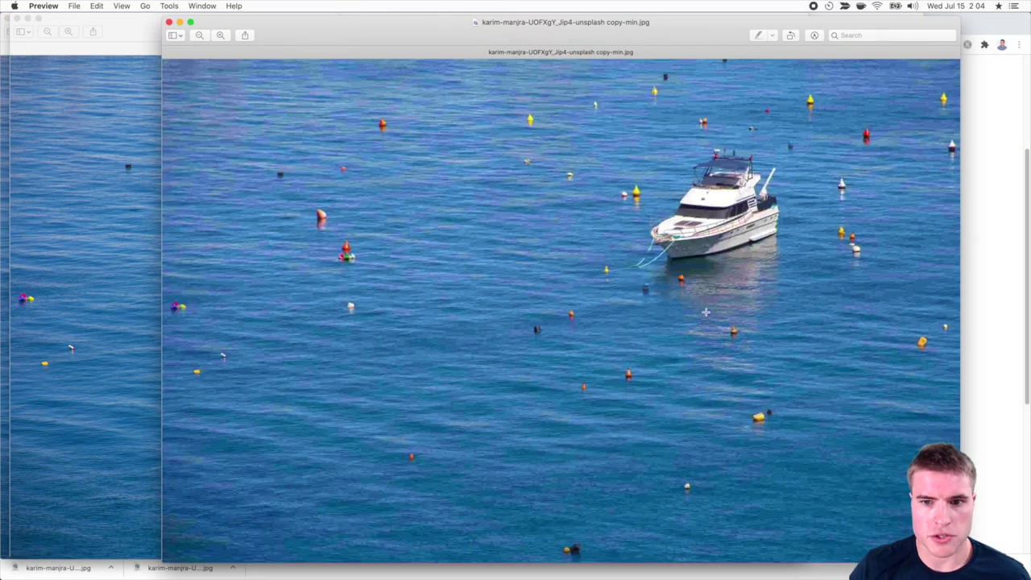
Close the quality-10 image and compare the original photo with img-banner-new.jpg side by side
click(169, 22)
drag(525, 11, 574, 9)
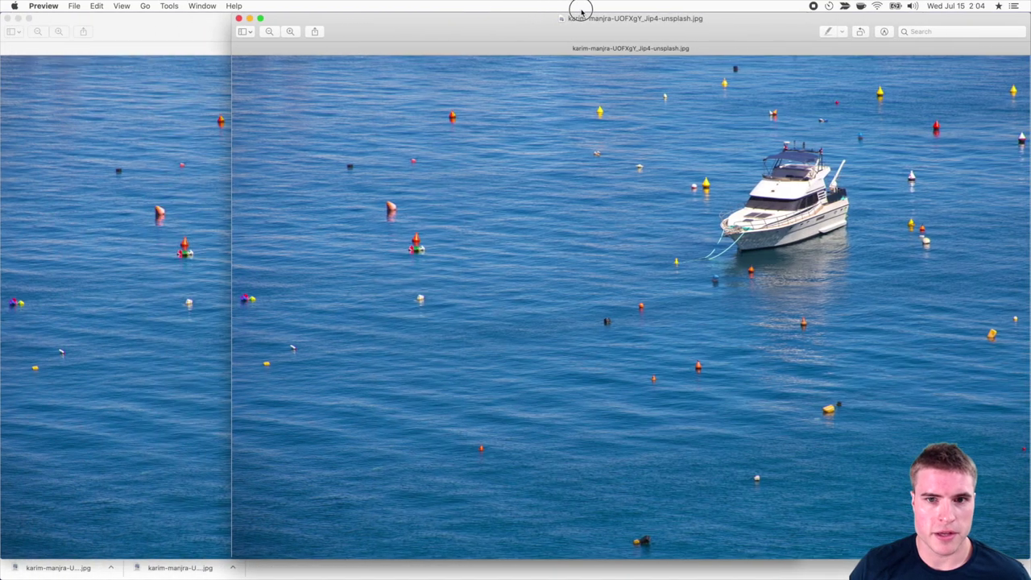
click(227, 144)
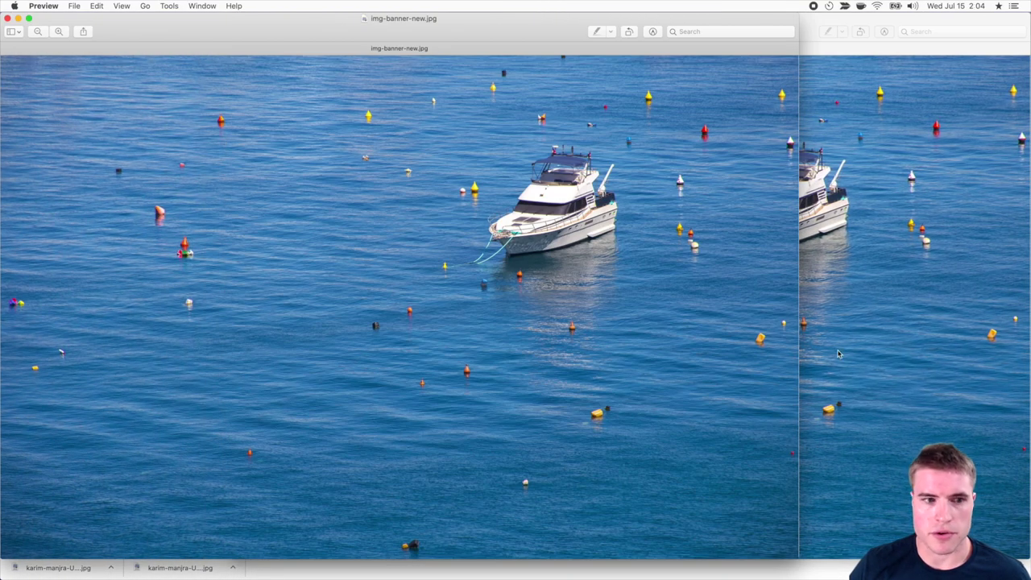
click(908, 348)
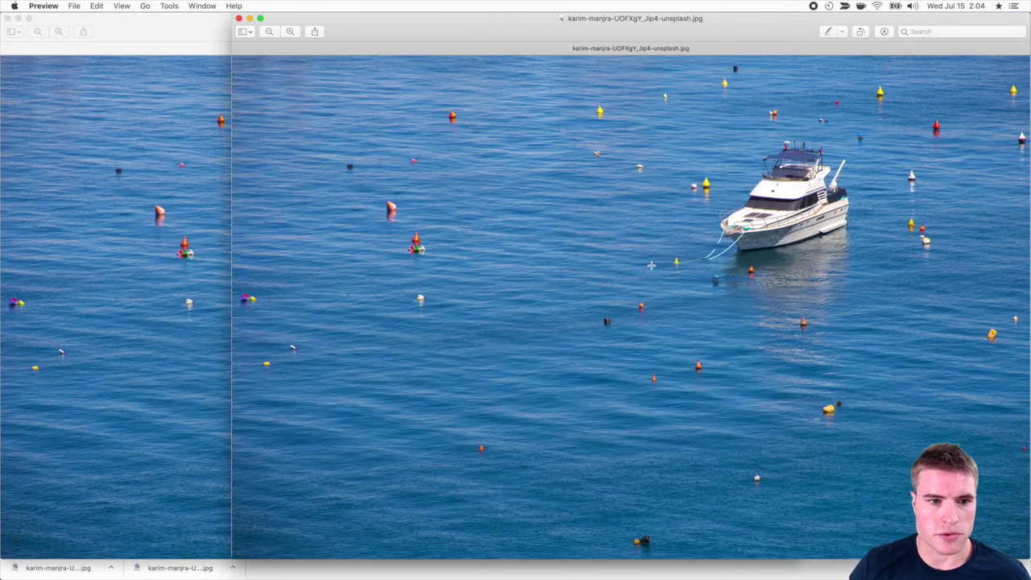
click(156, 240)
click(849, 272)
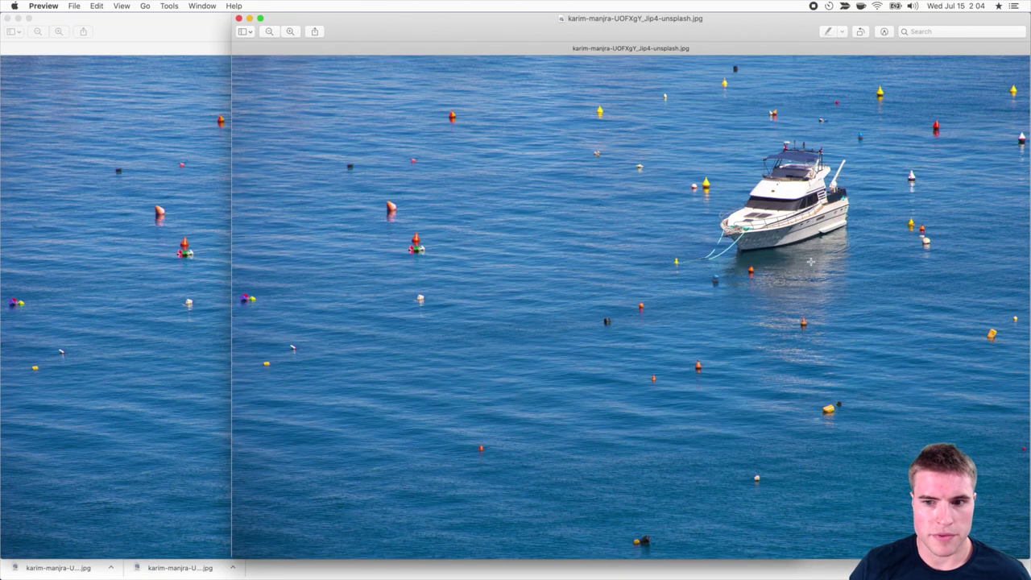
Close the original photo, img-banner-new.jpg and the Desktop folder window, returning to the compressjpeg.com page in Chrome
click(239, 18)
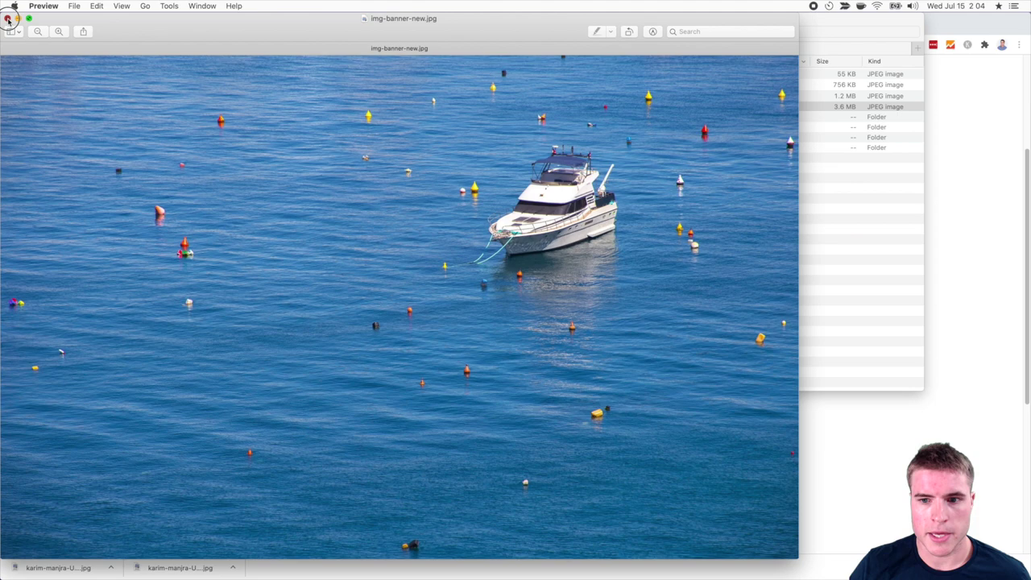
click(8, 18)
click(542, 159)
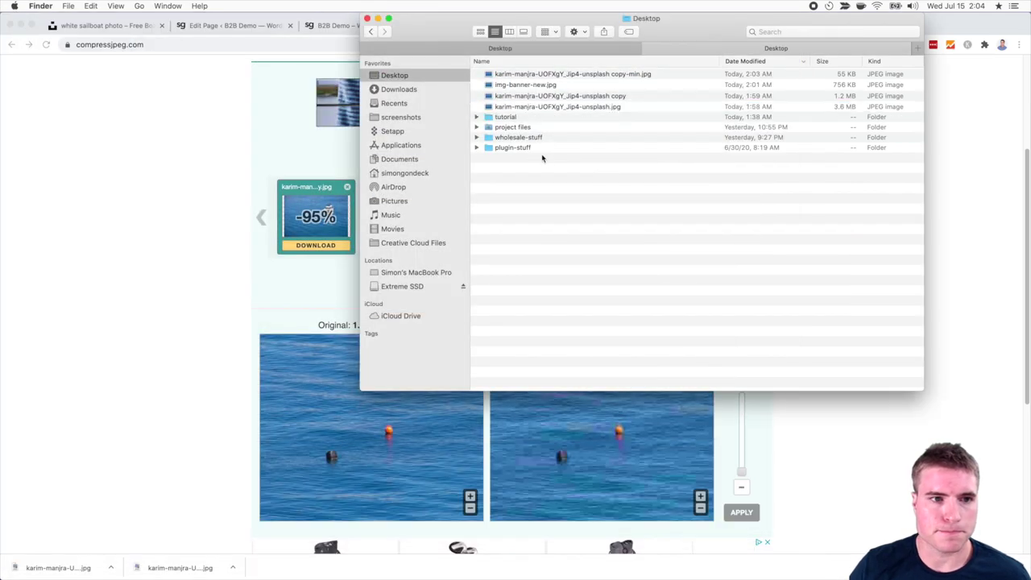
click(366, 18)
scroll(803, 325, up, 4)
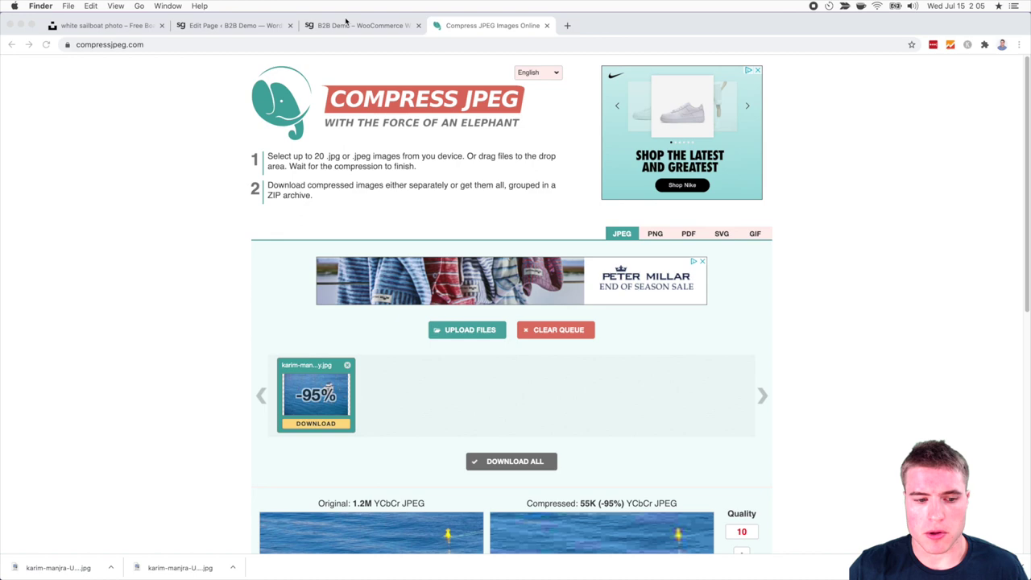
Open shortpixel.com in a new browser tab
click(567, 25)
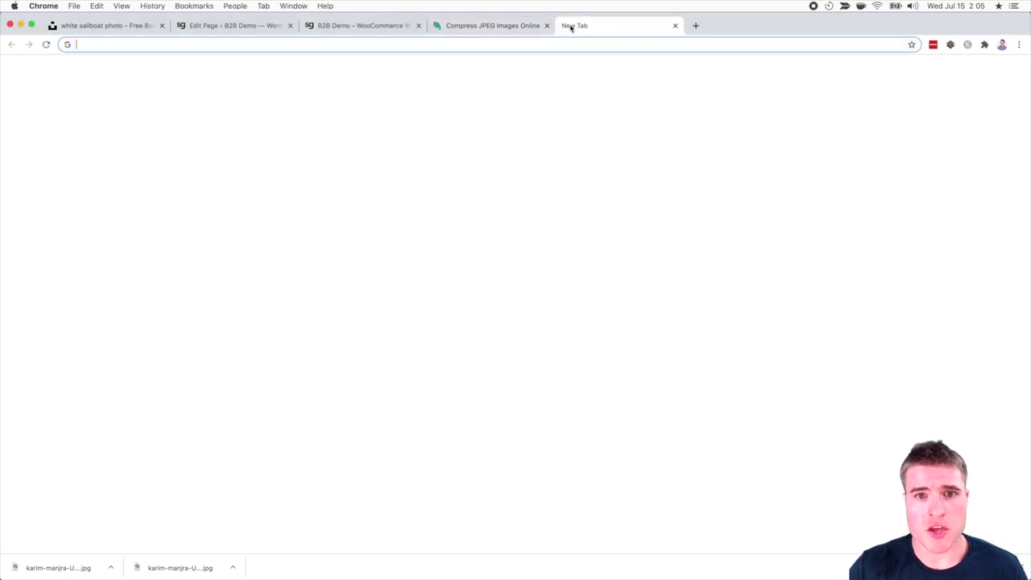
text(shortpixel.com)
key(Return)
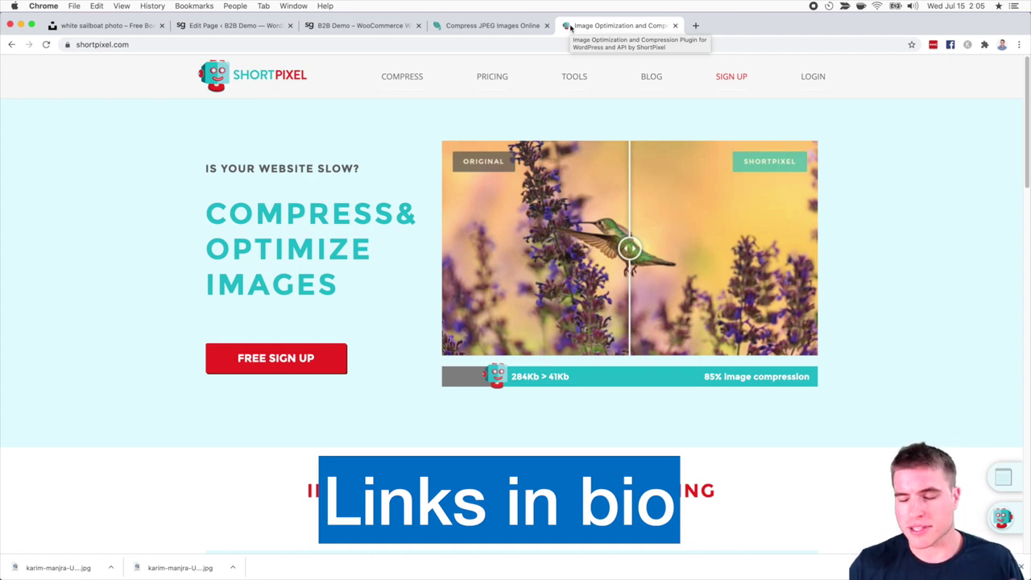
Open imagify.io in another new browser tab
key(super+t)
text(imagi)
key(Return)
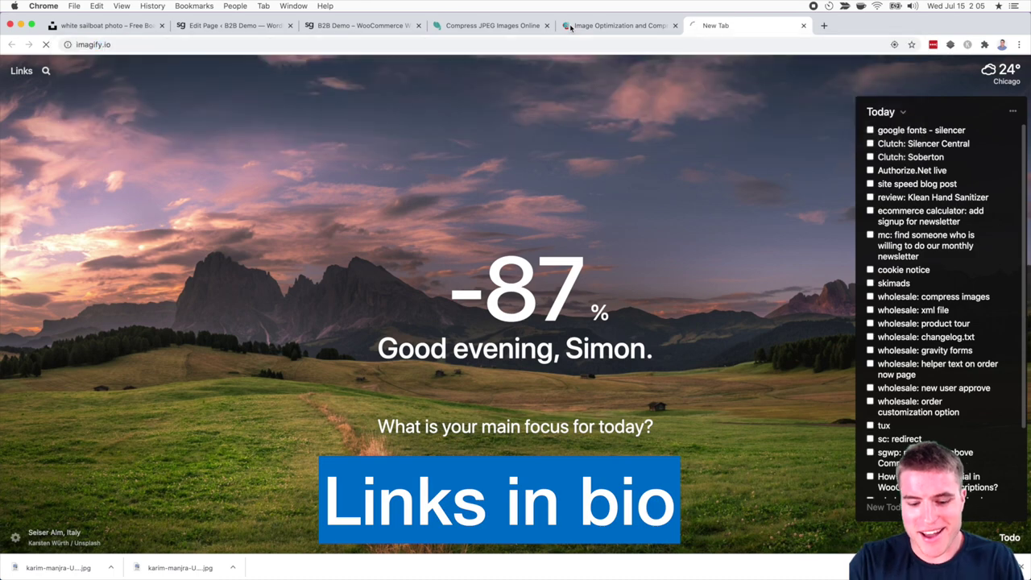